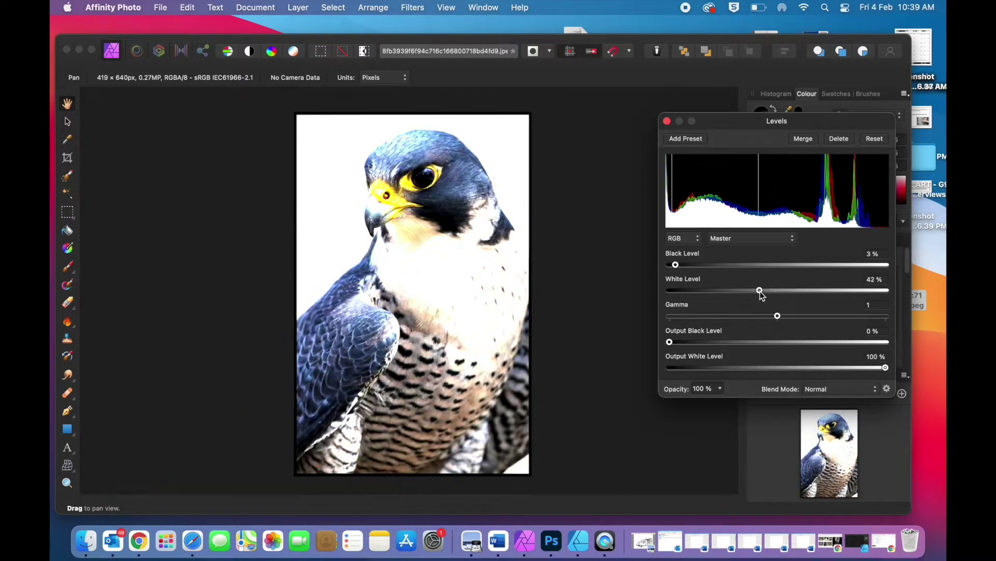
# Step: Set the Levels adjustment's black level to 12% and its white level to 47%
pyautogui.moveTo(676, 265); pyautogui.dragTo(697, 265)
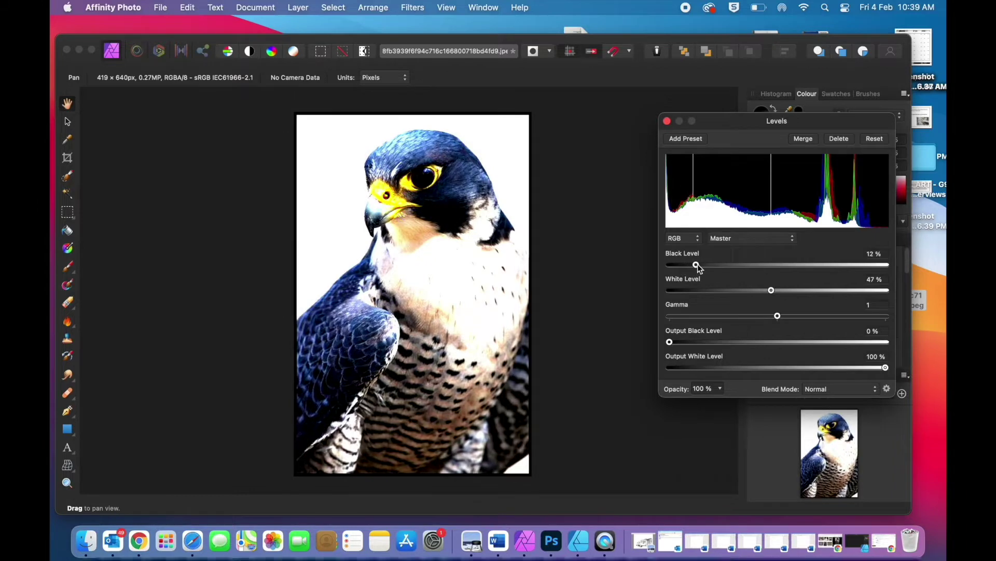
pyautogui.moveTo(769, 293)
pyautogui.mouseDown()
pyautogui.moveTo(785, 292)
pyautogui.moveTo(773, 292)
pyautogui.mouseUp()
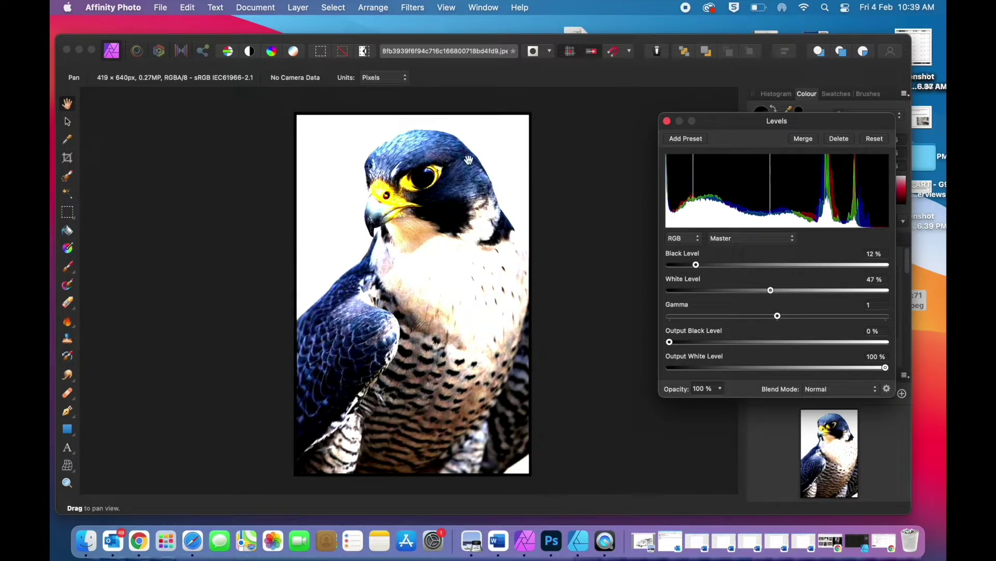
# Step: Save the document to the Desktop under the name Bob's Falcon
pyautogui.click(167, 11)
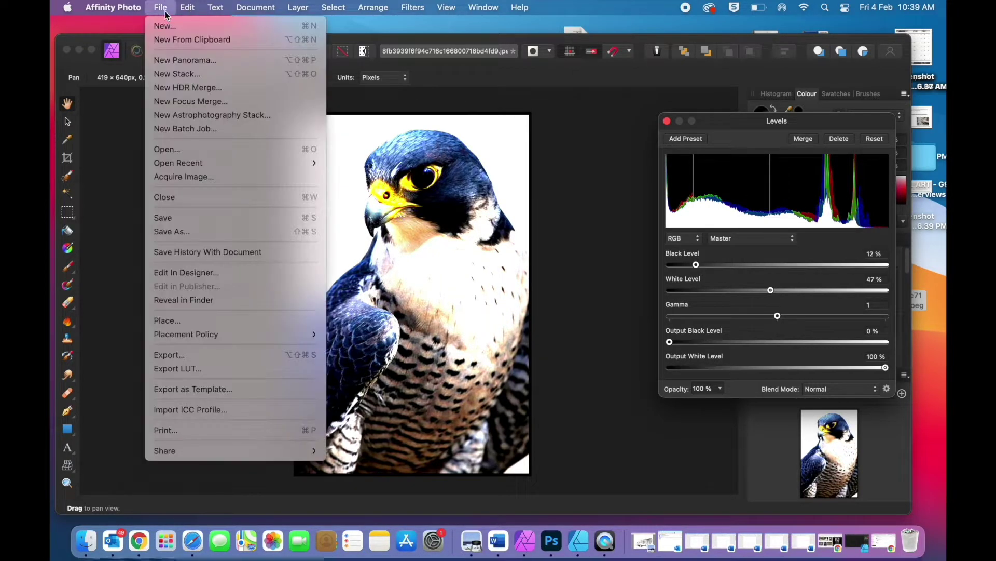
pyautogui.click(189, 230)
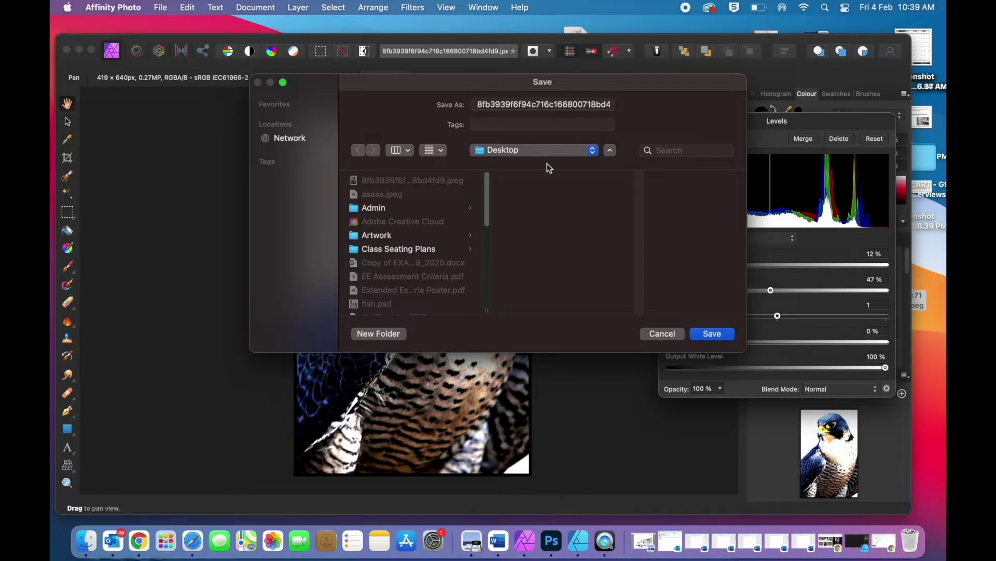
pyautogui.doubleClick(549, 105)
pyautogui.write('Bob')
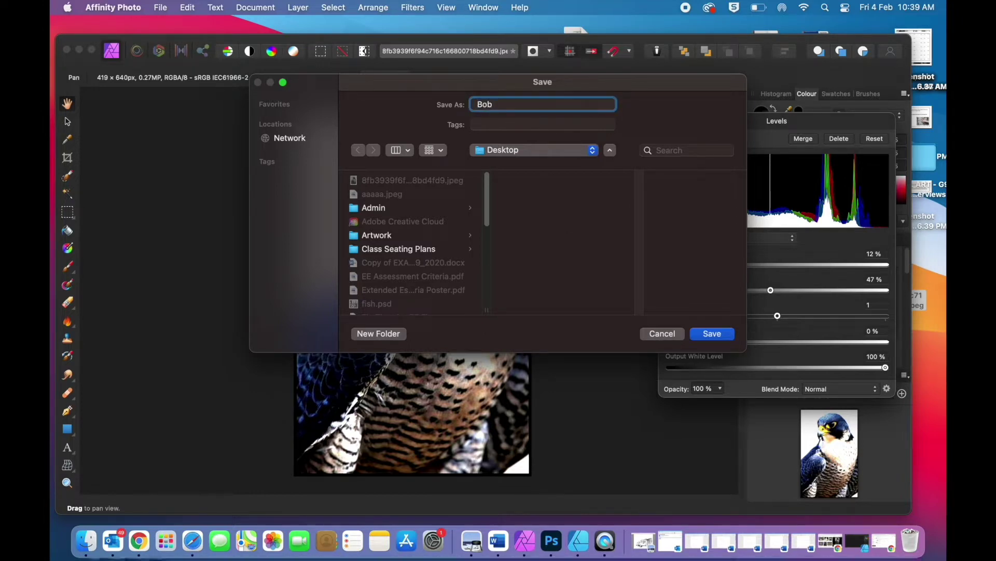
pyautogui.write(' Falcon')
pyautogui.press('Left')
pyautogui.press('Left')
pyautogui.press('Left')
pyautogui.press('Left')
pyautogui.press('Left')
pyautogui.press('Left')
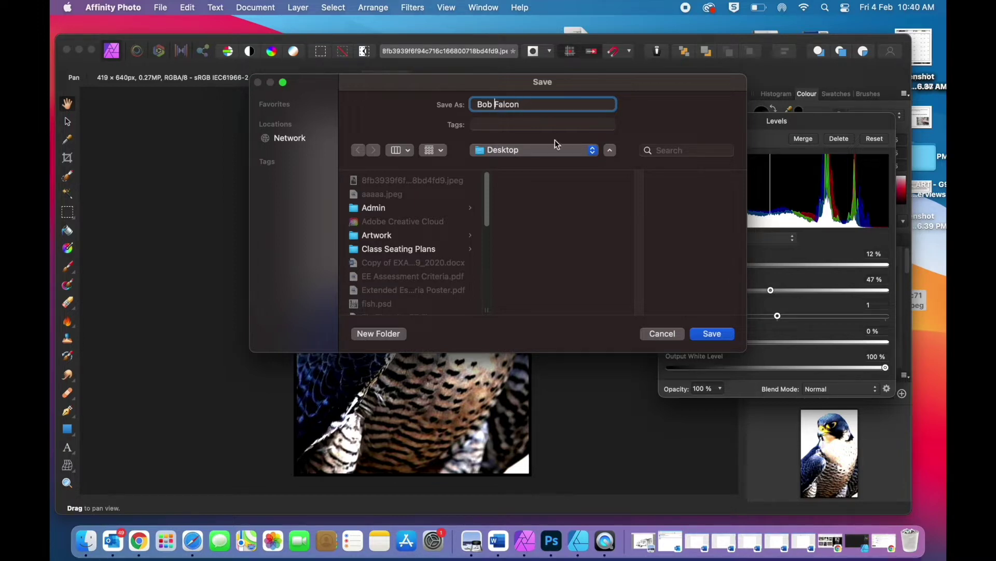
pyautogui.press('BackSpace')
pyautogui.write("'s")
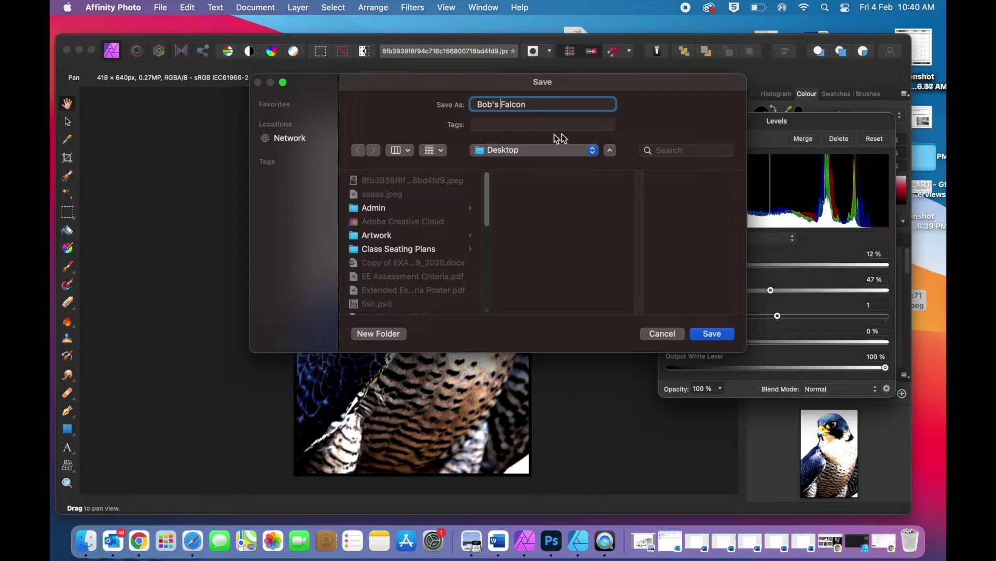
pyautogui.click(710, 334)
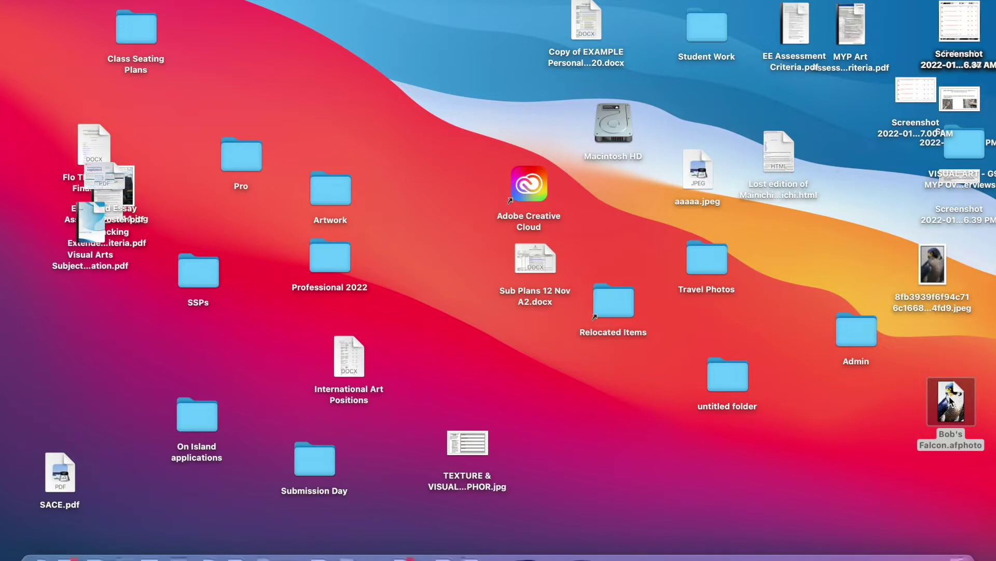
# Step: Open the Bob's Falcon.afphoto file from the desktop in Affinity Photo
pyautogui.rightClick(949, 400)
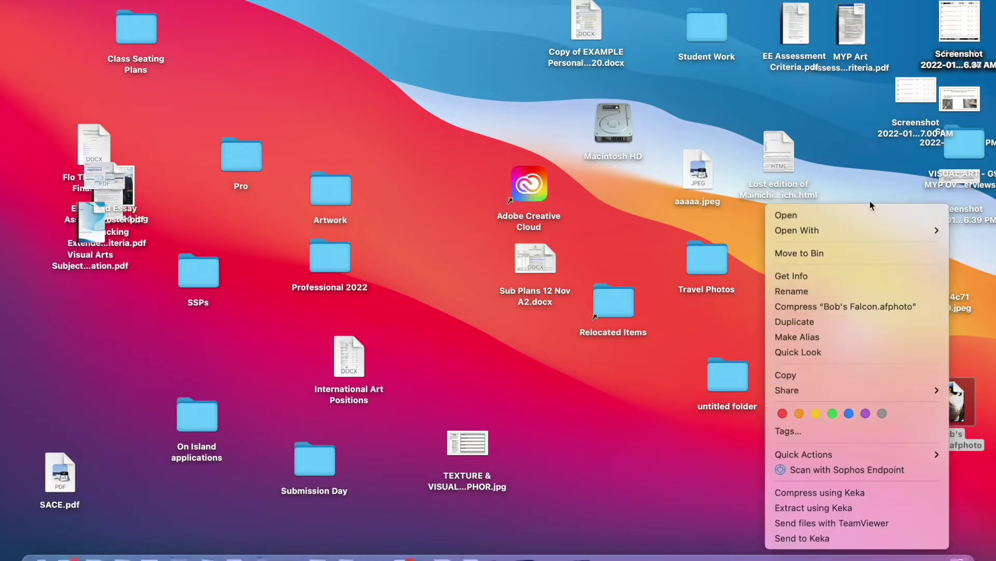
pyautogui.moveTo(867, 232)
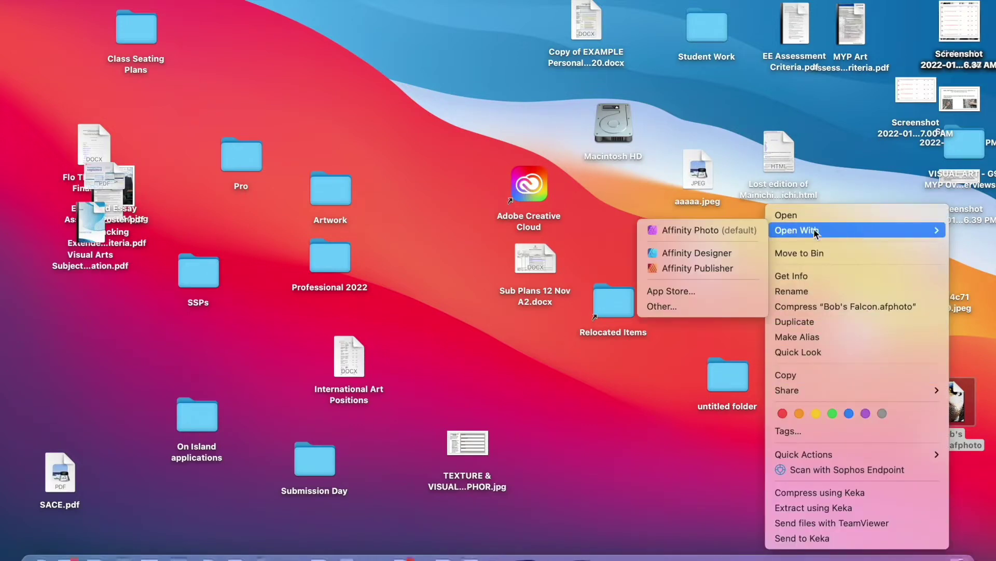
pyautogui.click(692, 231)
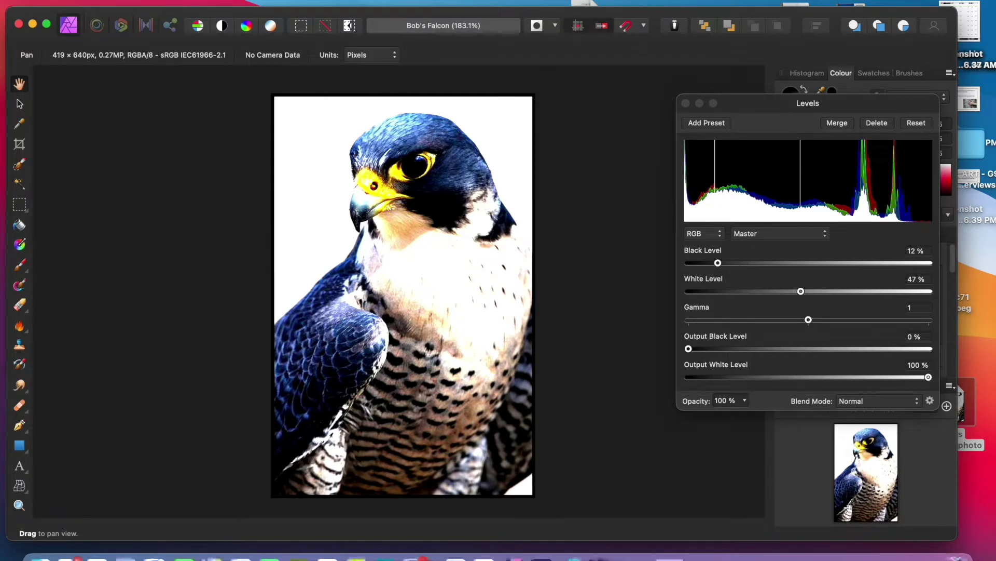
# Step: Resize the document to a height of 28 cm, with centimetres as the units
pyautogui.click(117, 0)
pyautogui.moveTo(208, 0)
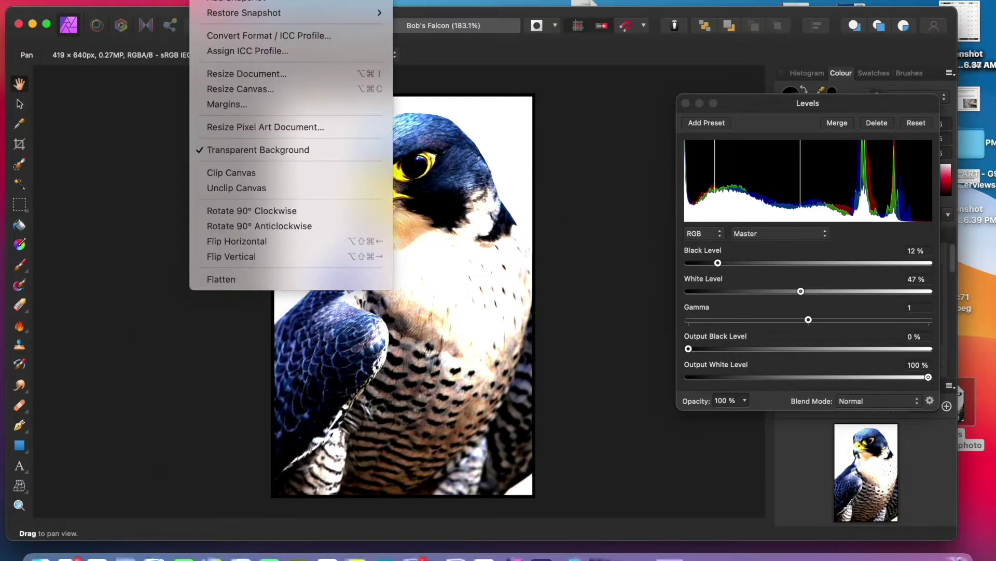
pyautogui.click(239, 77)
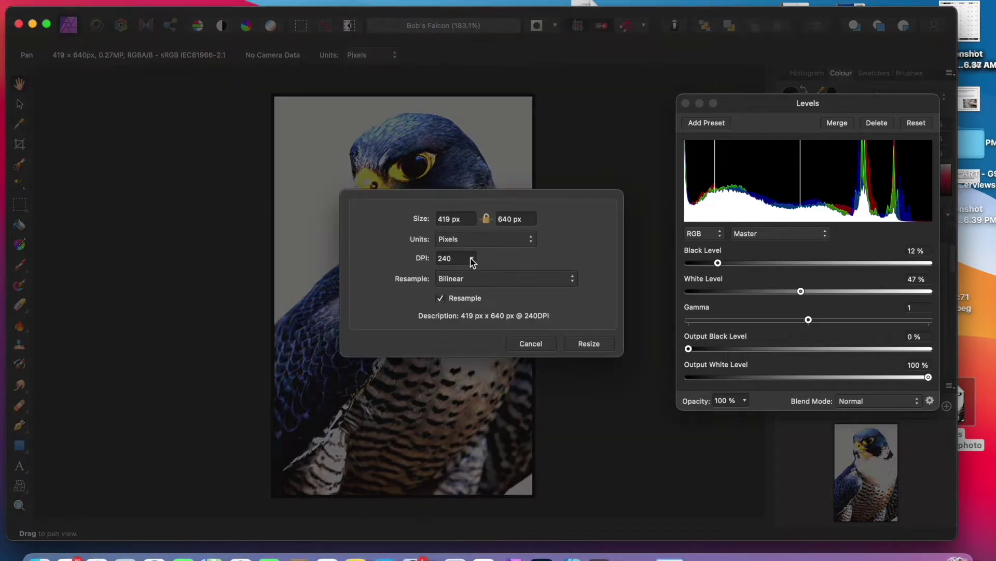
pyautogui.click(532, 239)
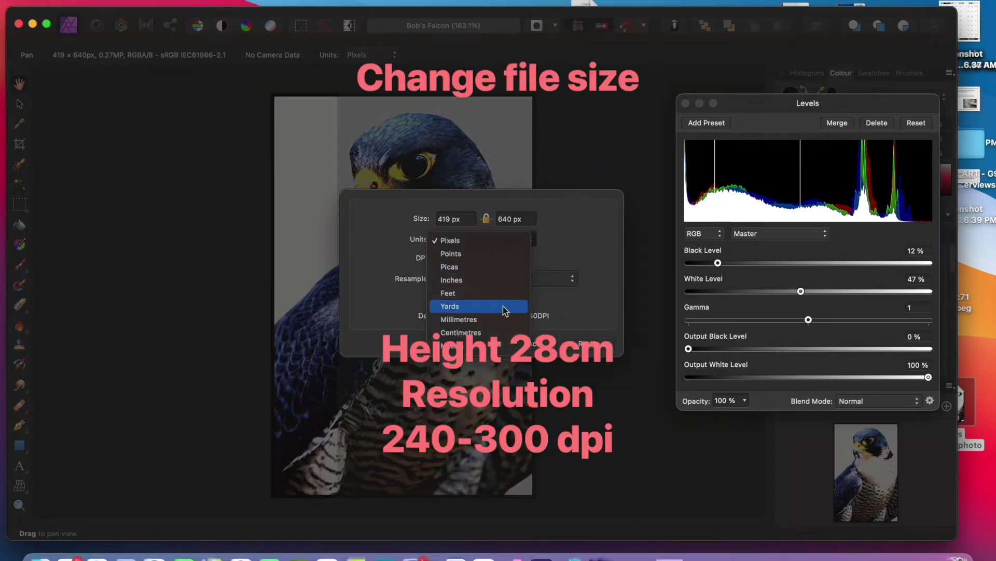
pyautogui.click(504, 338)
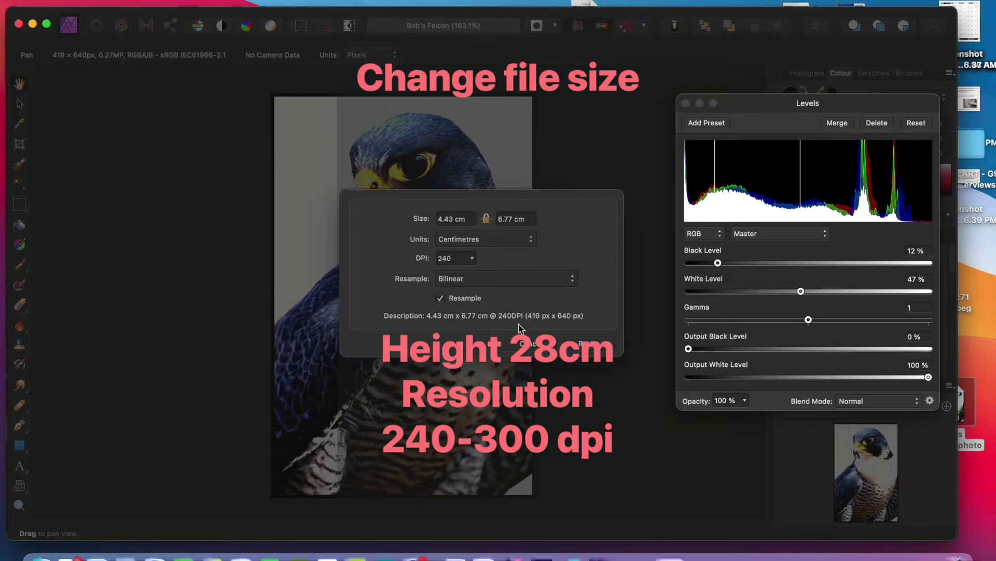
pyautogui.doubleClick(468, 218)
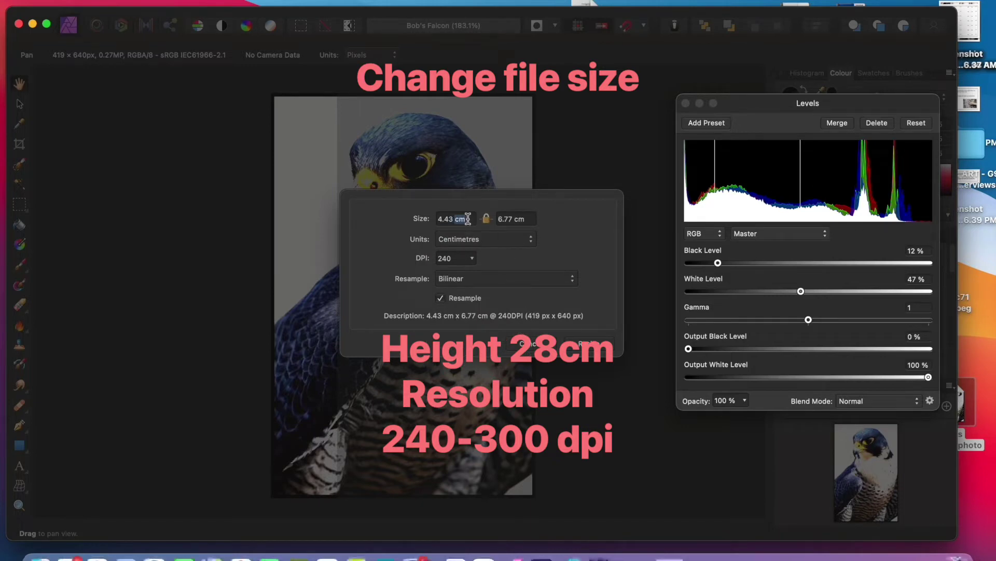
pyautogui.doubleClick(447, 218)
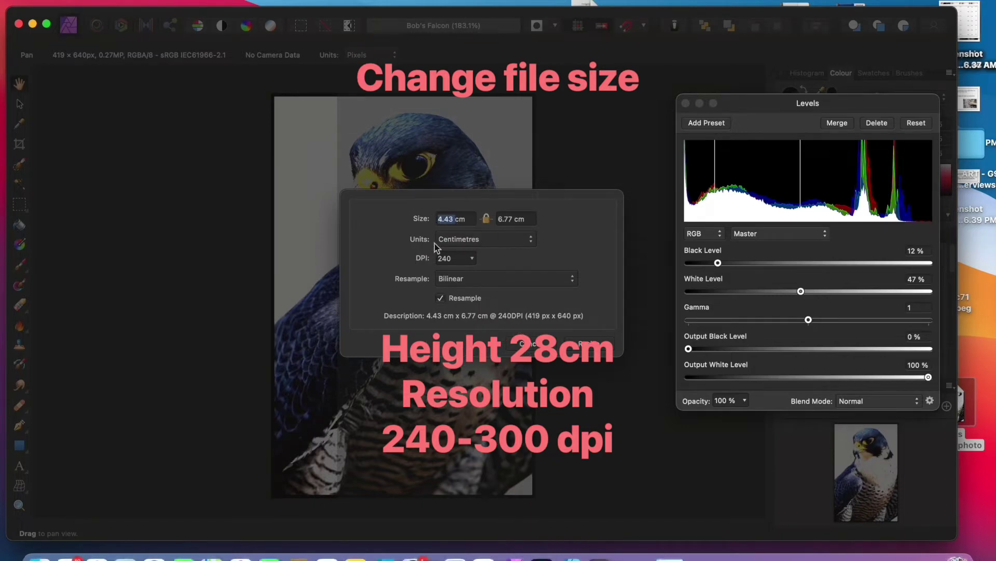
pyautogui.click(511, 219)
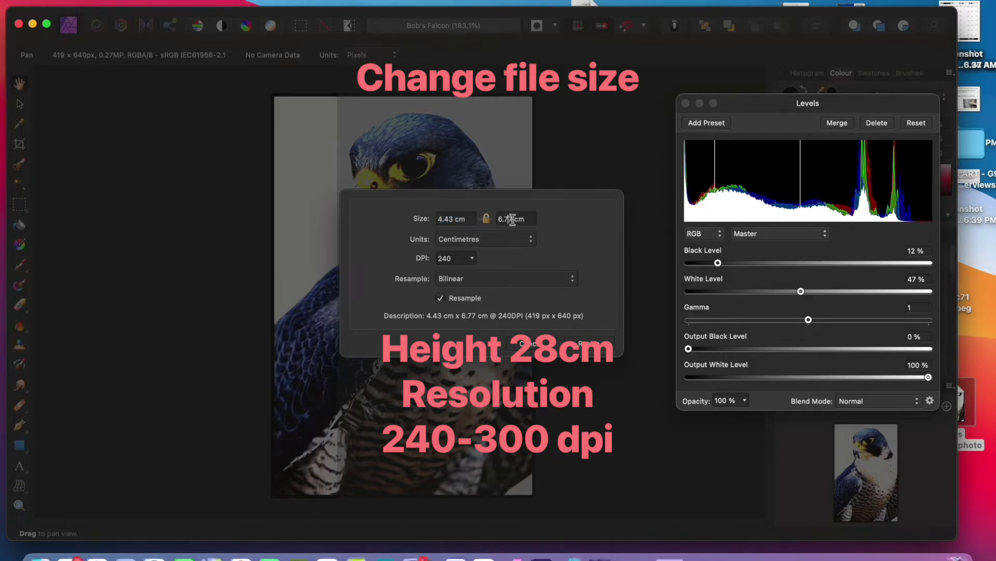
pyautogui.doubleClick(511, 218)
pyautogui.write('28')
pyautogui.click(592, 347)
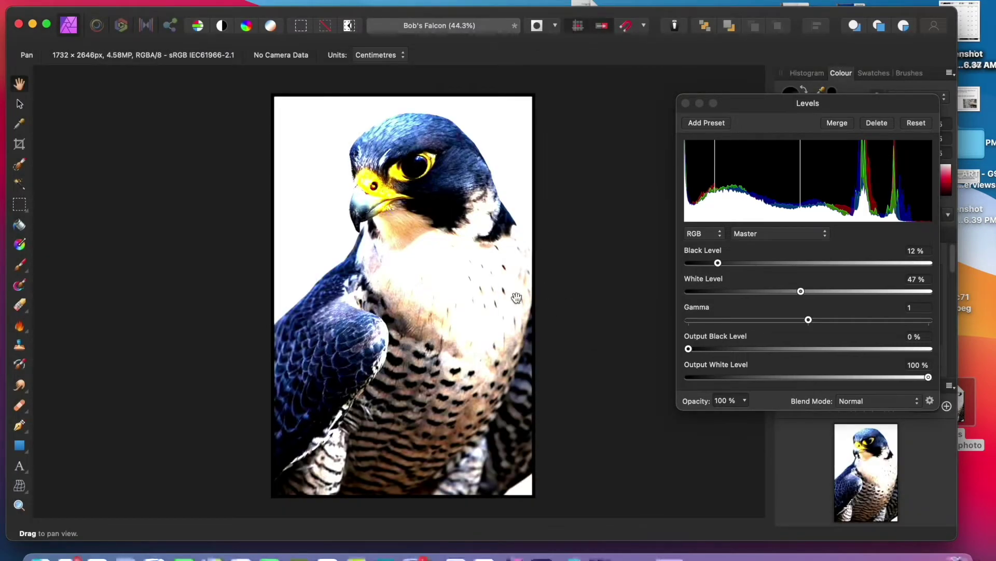
# Step: Close the Levels settings, add a new pixel layer above the Levels adjustment and name it WHITE
pyautogui.click(686, 104)
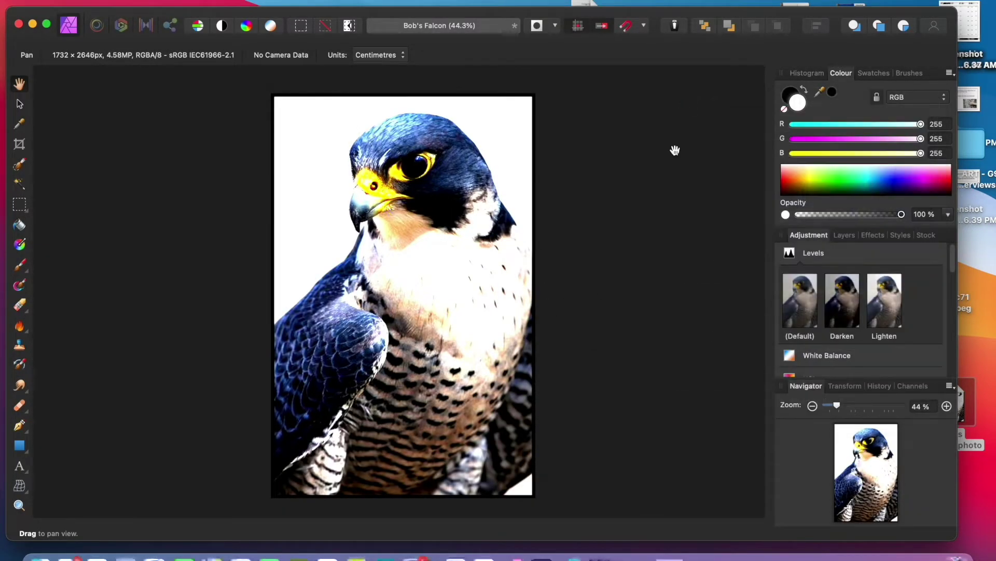
pyautogui.click(268, 1)
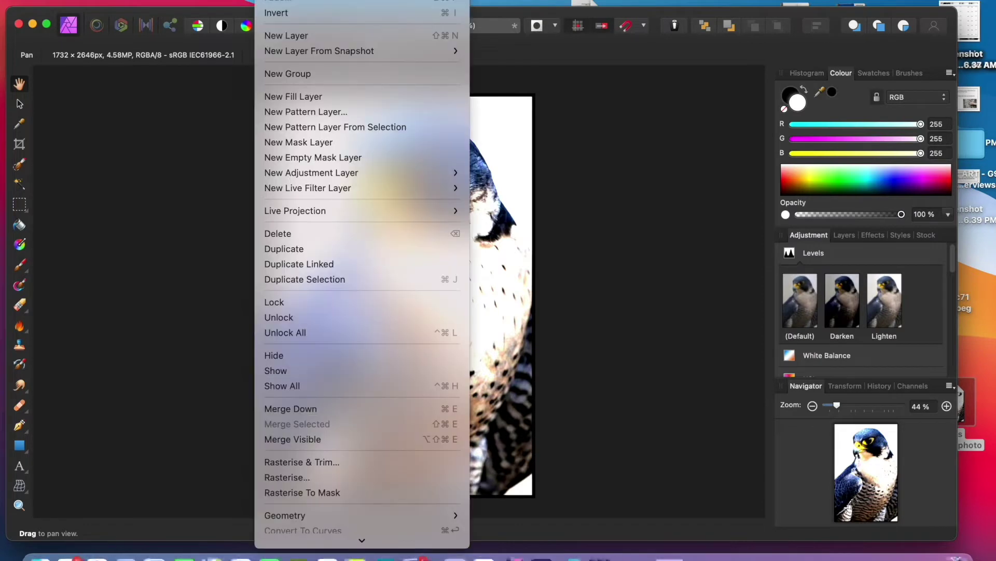
pyautogui.click(298, 36)
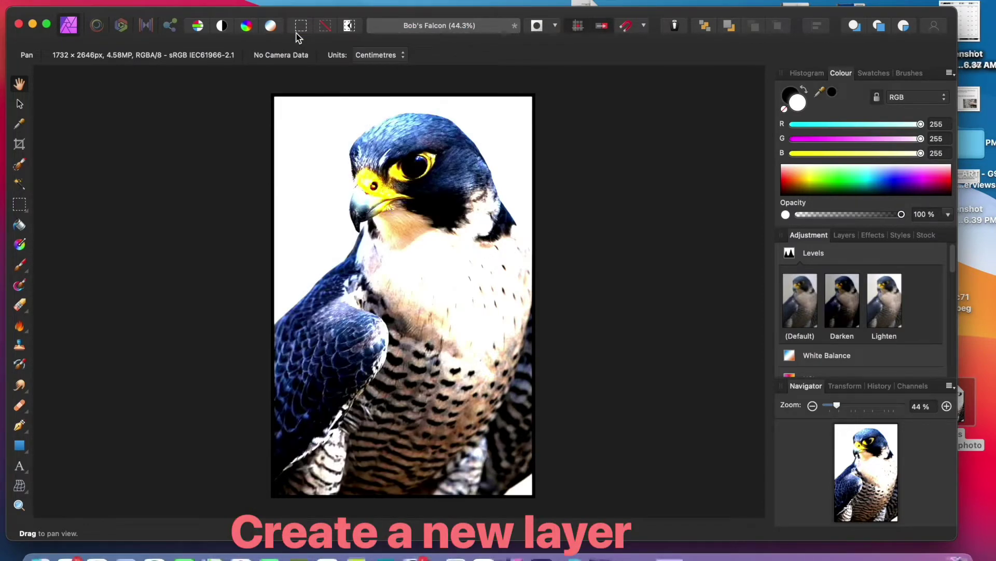
pyautogui.click(843, 235)
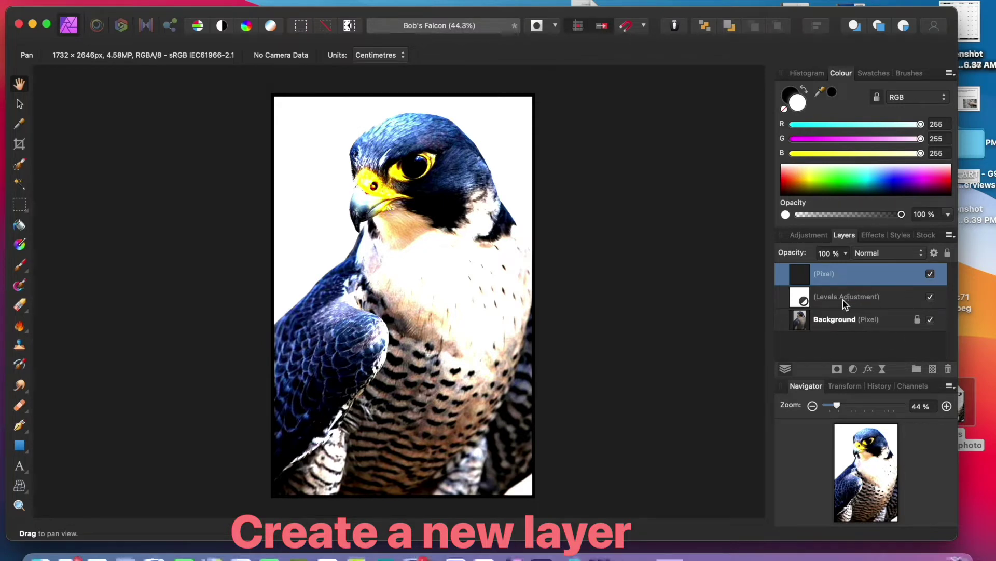
pyautogui.doubleClick(828, 274)
pyautogui.write('WHITE')
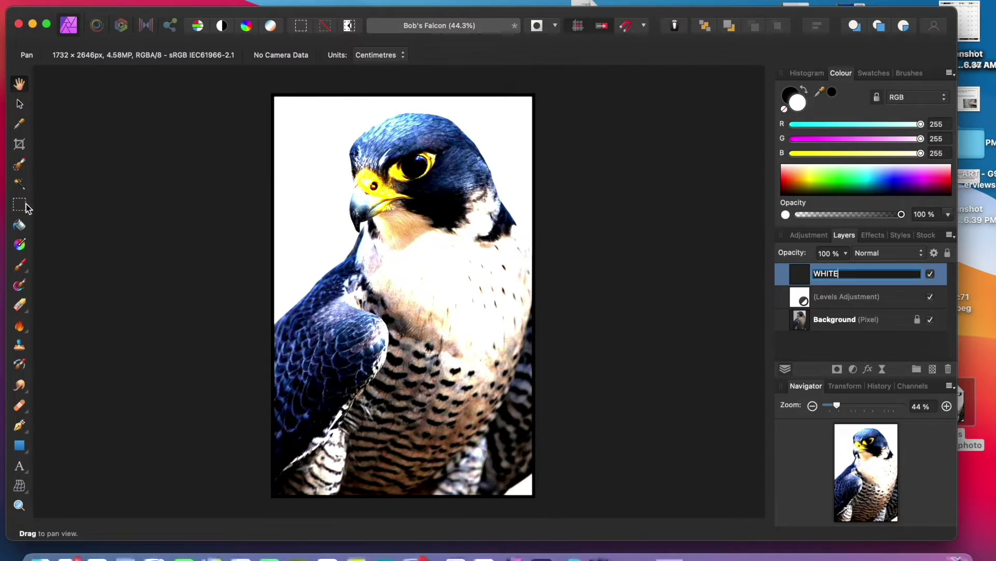
# Step: Paint thin white strokes across the falcon's cheek on the WHITE layer with the 4.9 px Paint Brush
pyautogui.click(19, 264)
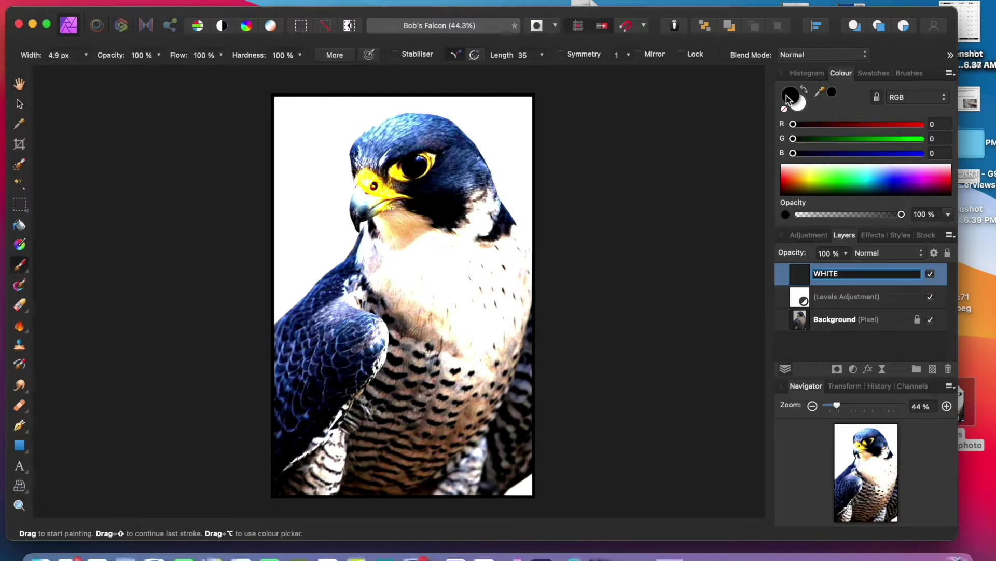
pyautogui.click(804, 91)
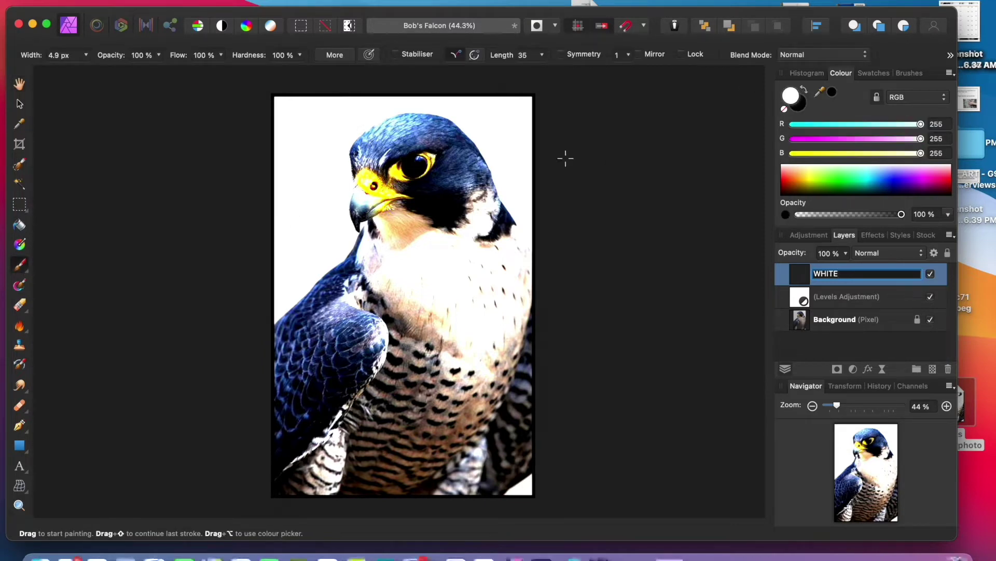
pyautogui.moveTo(461, 171)
pyautogui.mouseDown()
pyautogui.moveTo(438, 198)
pyautogui.moveTo(447, 185)
pyautogui.moveTo(405, 207)
pyautogui.moveTo(414, 212)
pyautogui.moveTo(458, 176)
pyautogui.moveTo(427, 210)
pyautogui.moveTo(445, 190)
pyautogui.mouseUp()
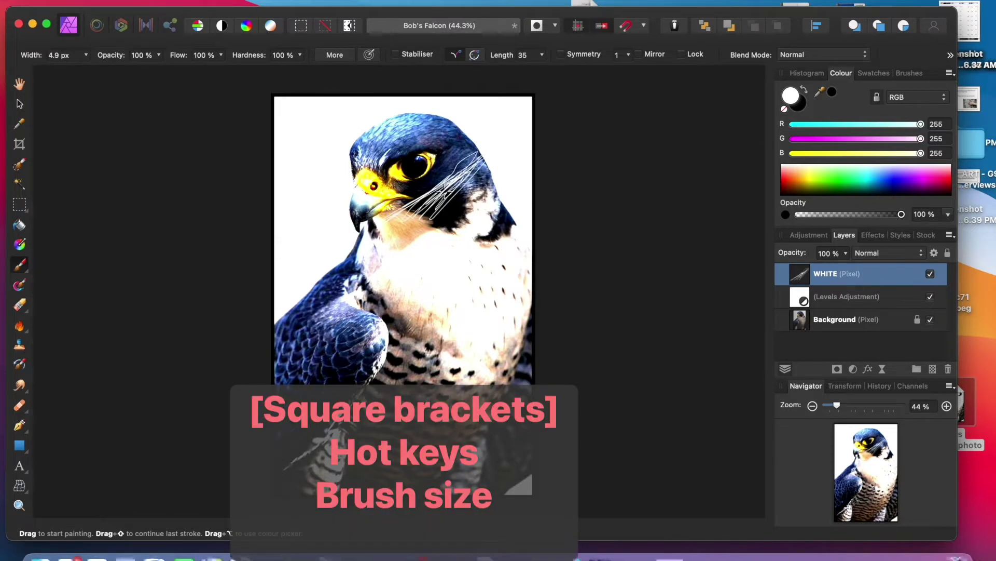
# Step: Enlarge the brush to 432.6 px and paint the WHITE layer solid white over the whole canvas
pyautogui.press(']')
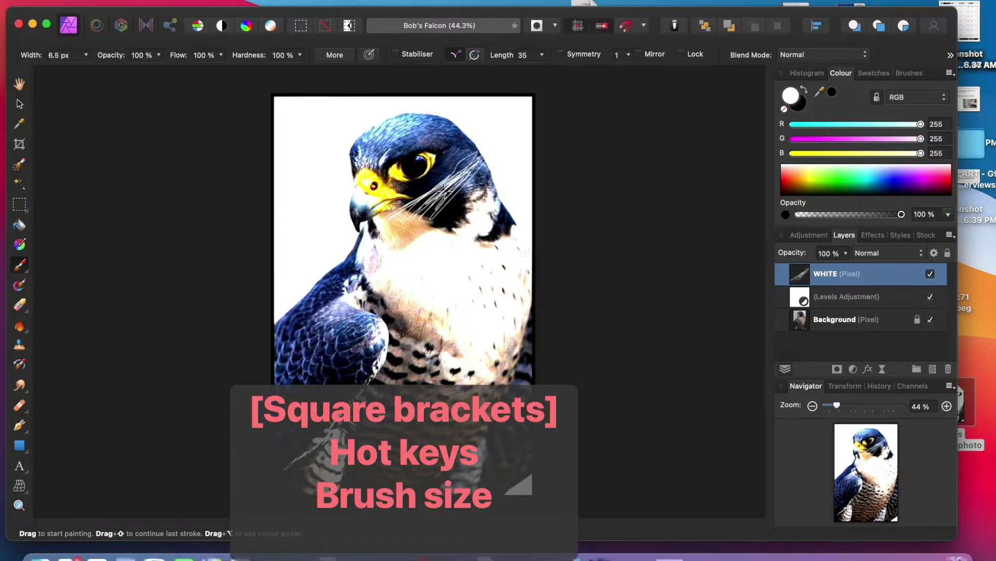
pyautogui.press(']')
pyautogui.press(']')
pyautogui.press(']')
pyautogui.press(']')
pyautogui.press(']')
pyautogui.press(']')
pyautogui.press(']')
pyautogui.press(']')
pyautogui.press(']')
pyautogui.press(']')
pyautogui.press(']')
pyautogui.press(']')
pyautogui.moveTo(452, 193); pyautogui.dragTo(419, 219)
pyautogui.press(']')
pyautogui.press(']')
pyautogui.press(']')
pyautogui.press(']')
pyautogui.press(']')
pyautogui.press(']')
pyautogui.press(']')
pyautogui.moveTo(494, 145)
pyautogui.mouseDown()
pyautogui.moveTo(348, 173)
pyautogui.moveTo(499, 114)
pyautogui.moveTo(309, 114)
pyautogui.moveTo(469, 148)
pyautogui.moveTo(508, 217)
pyautogui.moveTo(516, 486)
pyautogui.moveTo(266, 473)
pyautogui.moveTo(272, 176)
pyautogui.moveTo(324, 473)
pyautogui.moveTo(372, 167)
pyautogui.moveTo(331, 336)
pyautogui.moveTo(405, 254)
pyautogui.moveTo(449, 160)
pyautogui.moveTo(480, 239)
pyautogui.moveTo(446, 520)
pyautogui.moveTo(498, 411)
pyautogui.moveTo(515, 484)
pyautogui.moveTo(509, 421)
pyautogui.mouseUp()
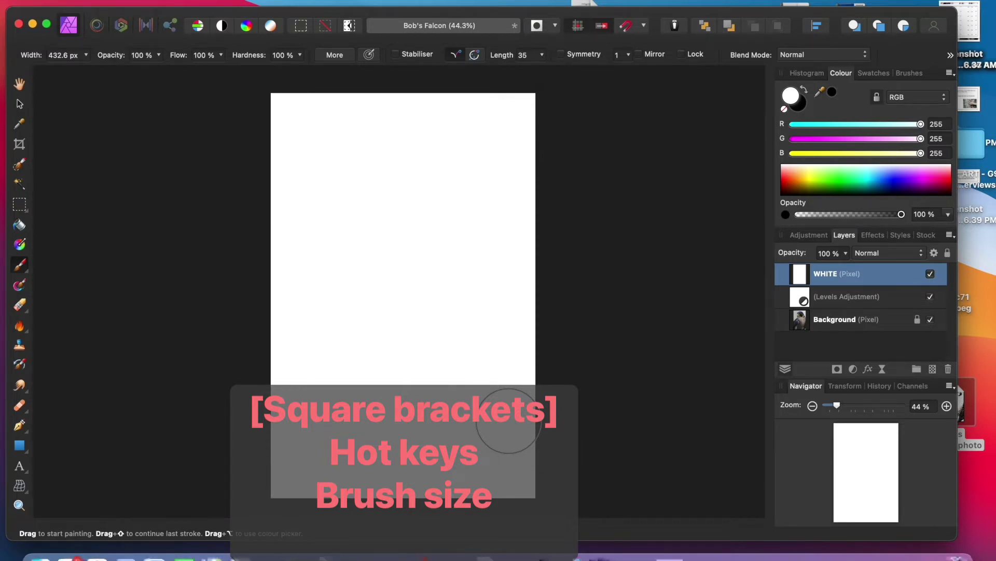
# Step: Save the document as Bob's Falcon on the Desktop, replacing the existing file
pyautogui.click(136, 2)
pyautogui.click(143, 226)
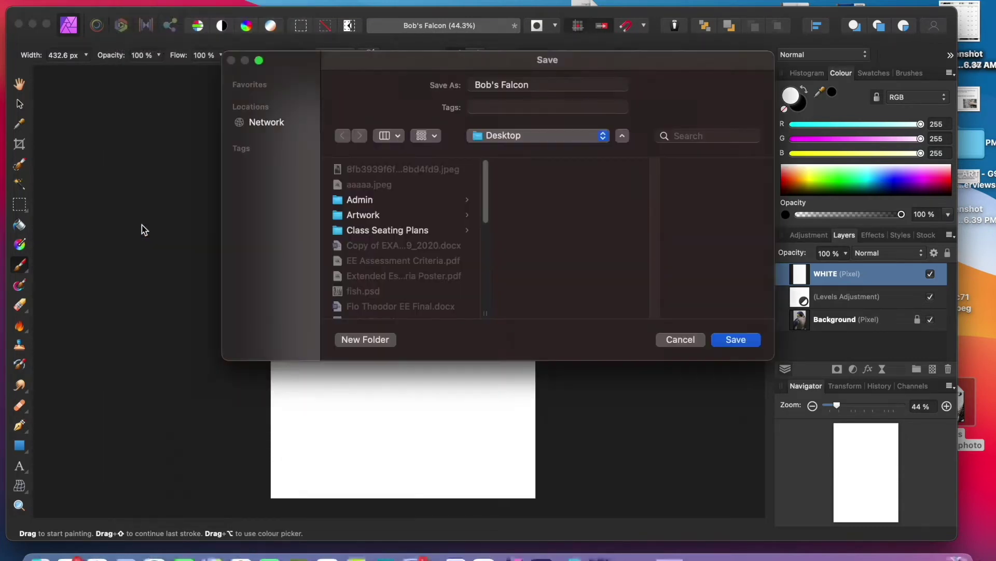
pyautogui.click(741, 343)
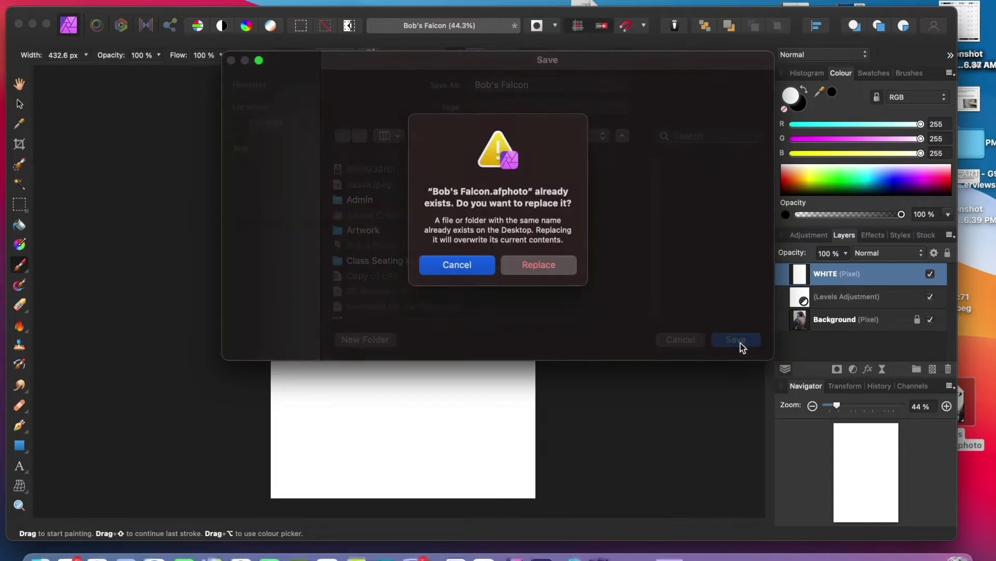
pyautogui.click(546, 273)
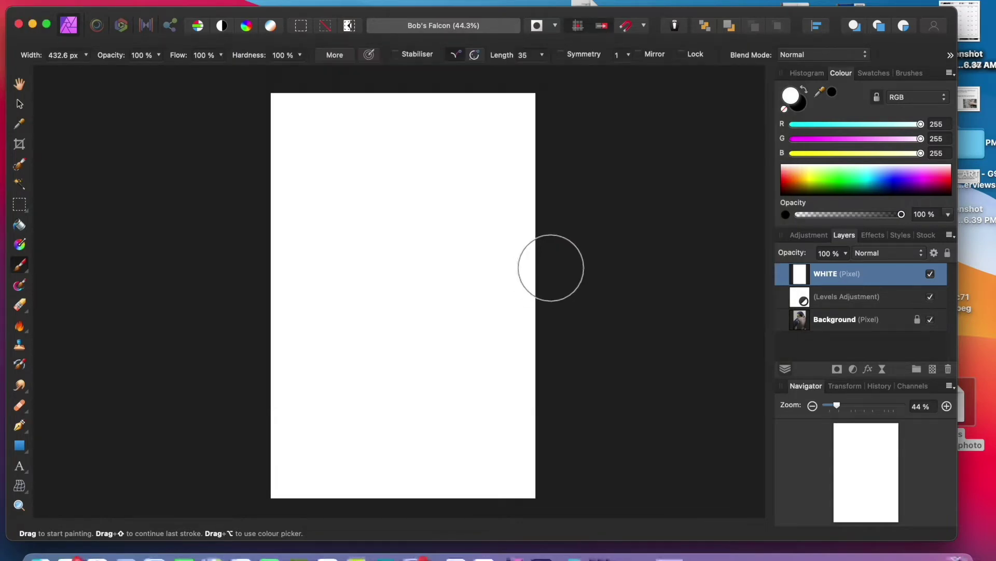
# Step: Add a new pixel layer above the WHITE layer and make black the active painting colour
pyautogui.click(271, 1)
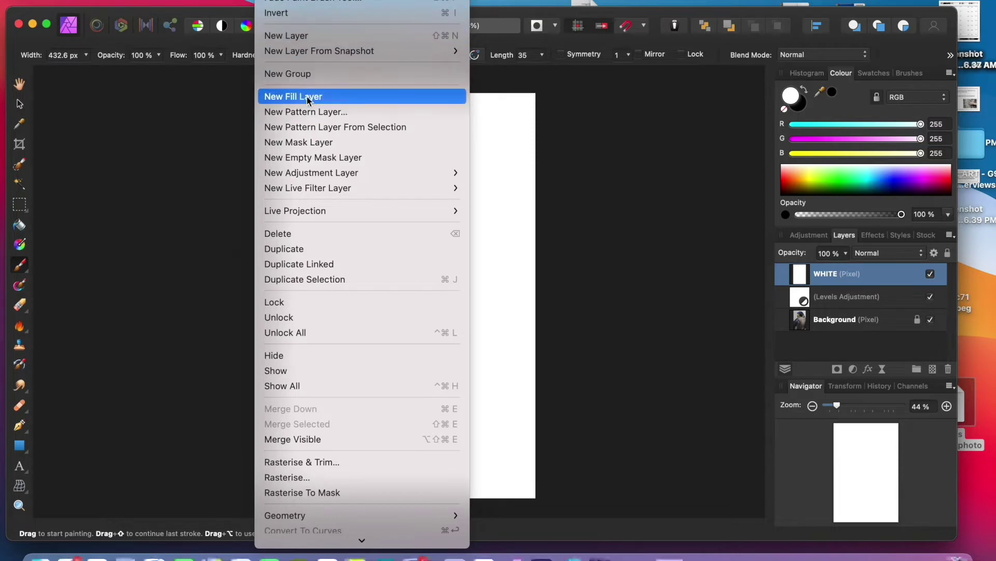
pyautogui.click(302, 35)
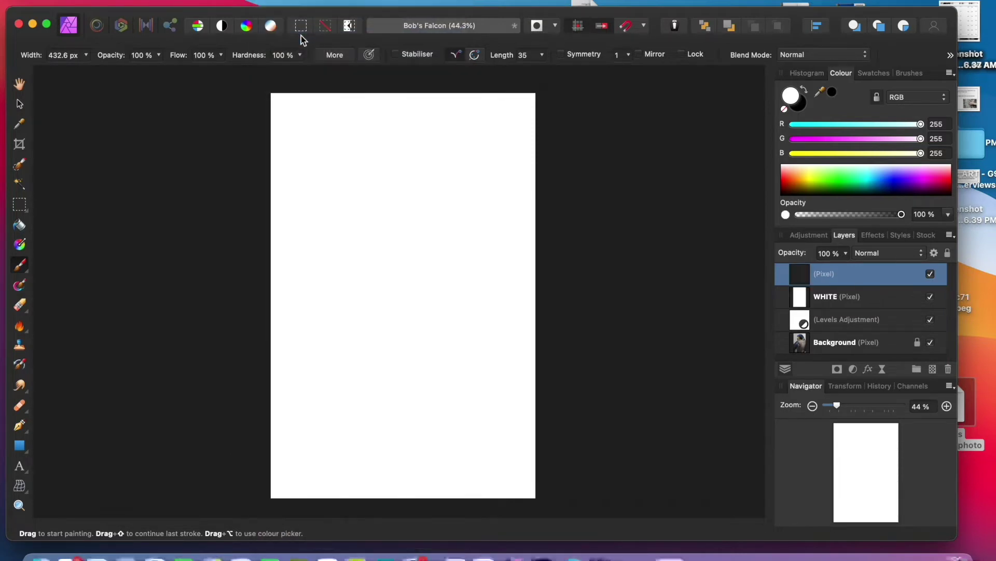
pyautogui.click(805, 94)
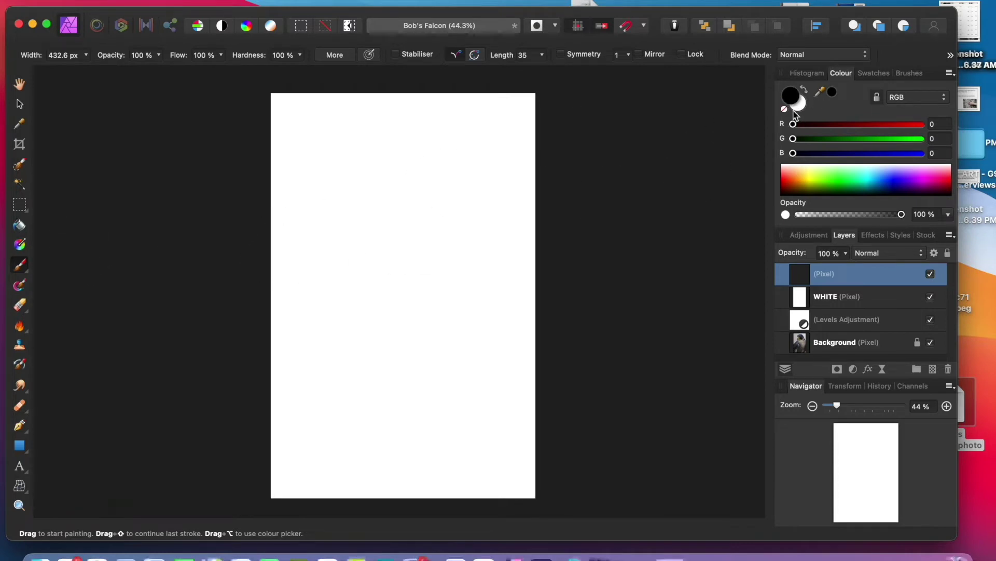
# Step: Hide the WHITE layer so the falcon photo shows, and select the empty pixel layer above it
pyautogui.click(793, 294)
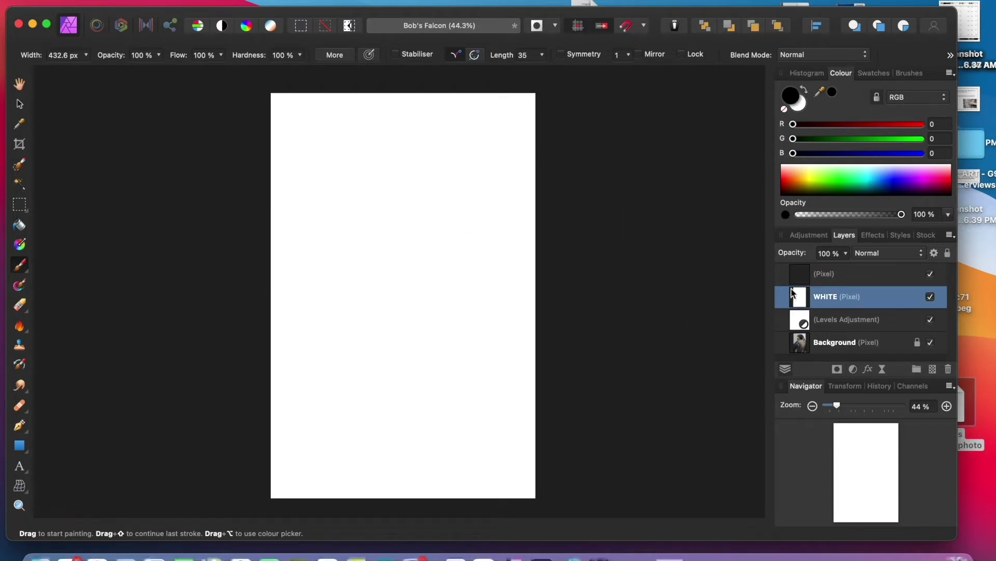
pyautogui.click(931, 296)
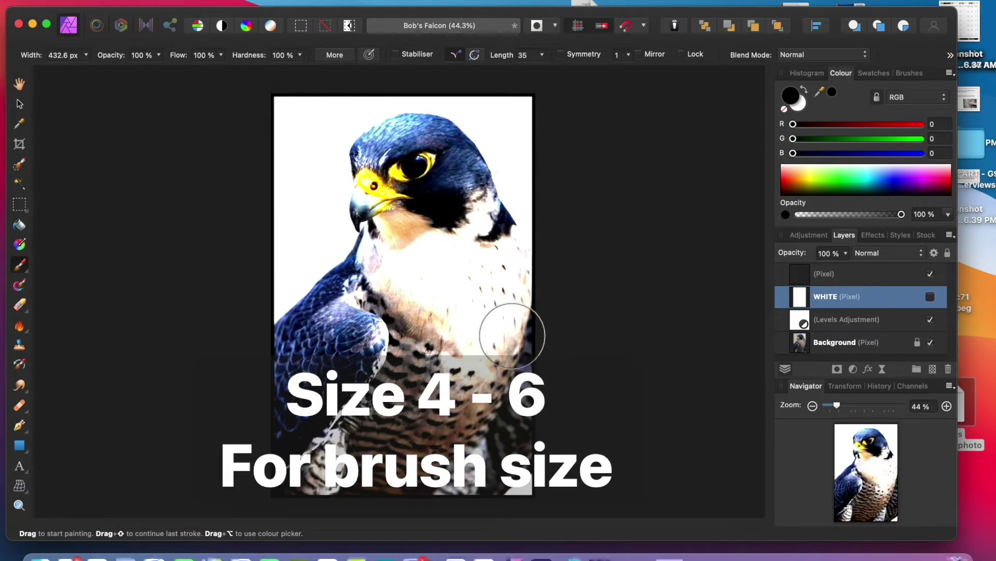
pyautogui.click(931, 296)
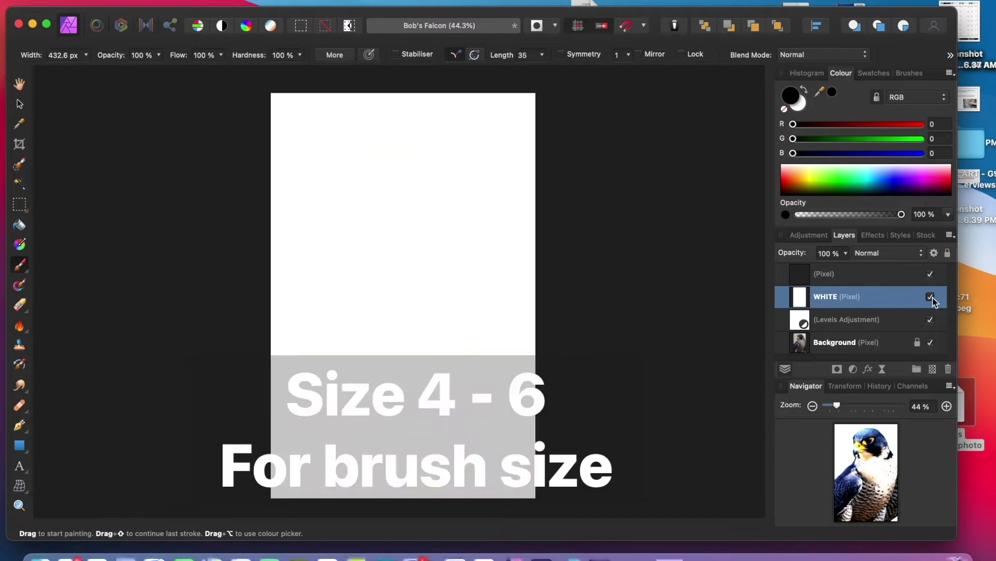
pyautogui.click(931, 296)
pyautogui.click(872, 270)
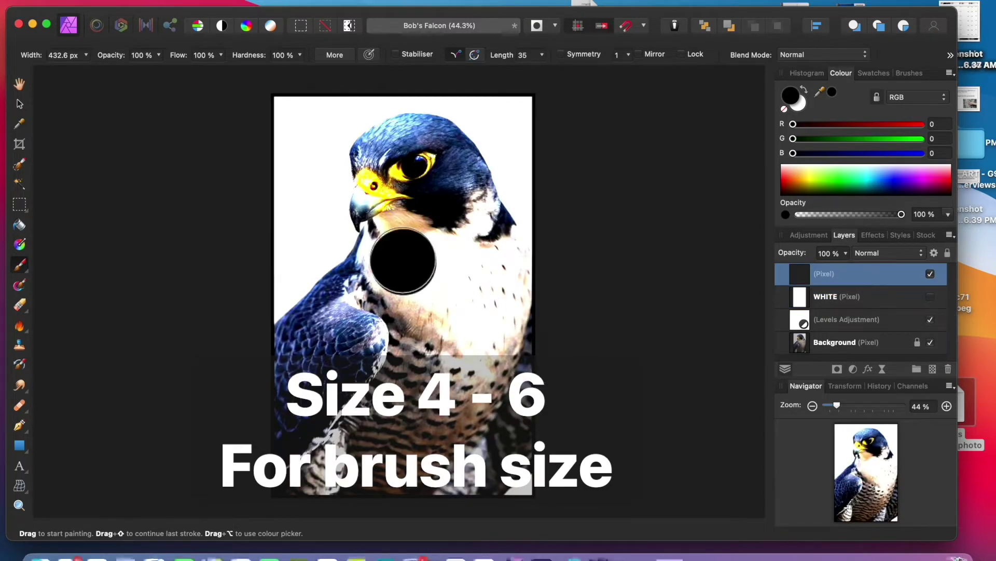
pyautogui.moveTo(513, 244)
pyautogui.mouseDown()
pyautogui.moveTo(445, 123)
pyautogui.moveTo(363, 129)
pyautogui.moveTo(311, 327)
pyautogui.mouseUp()
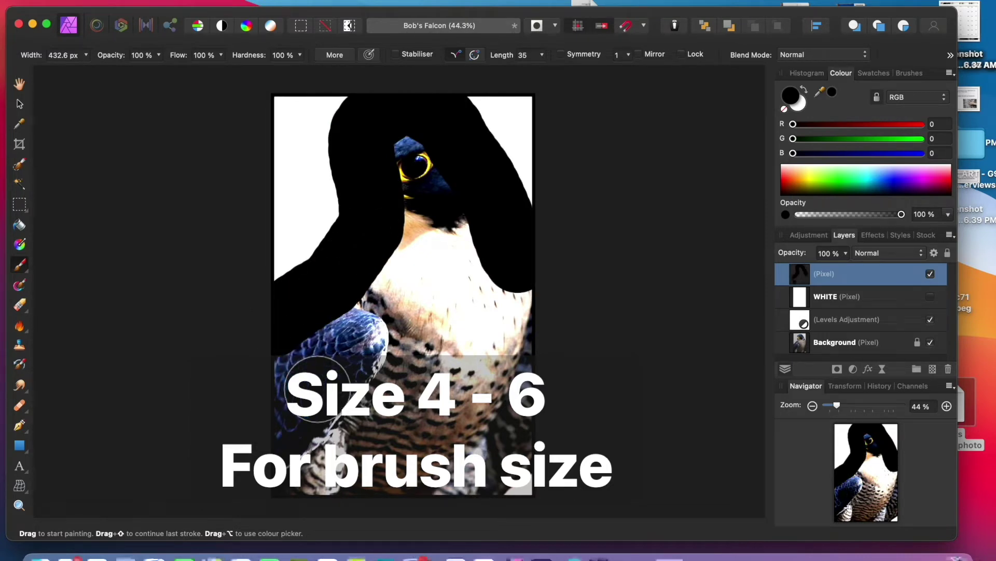
pyautogui.press('super+z')
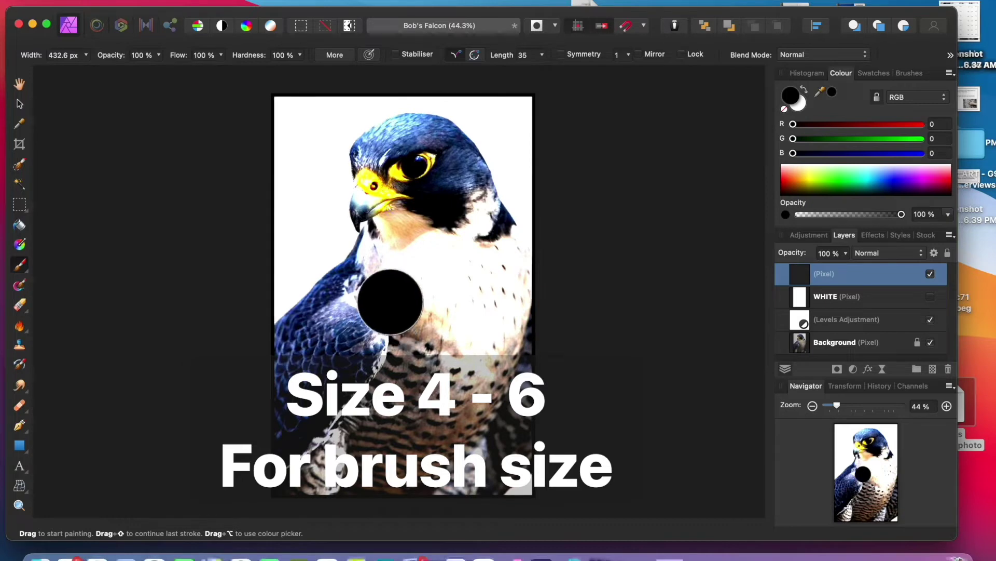
pyautogui.click(387, 267)
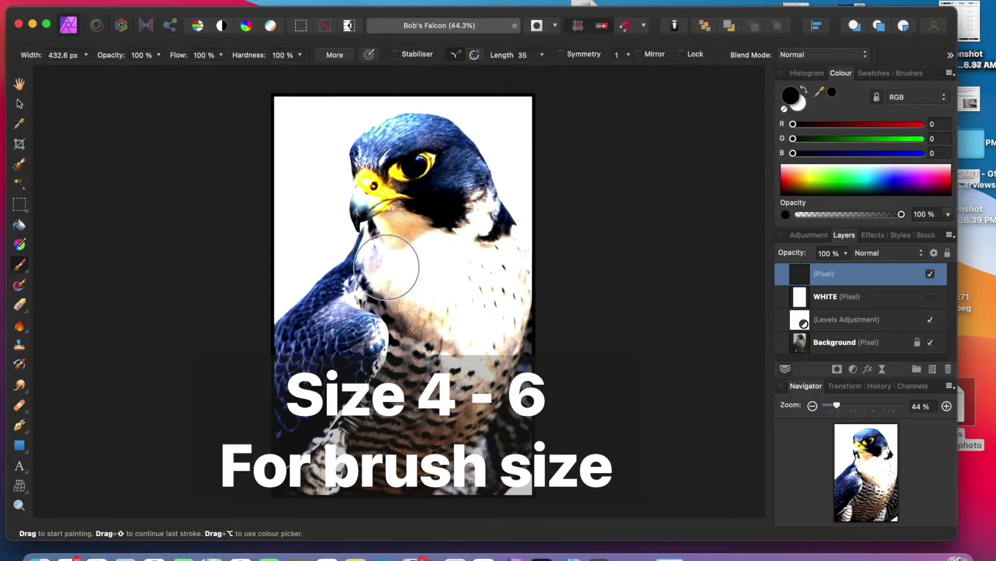
# Step: Reduce the Paint Brush width to 6.2 px and trace a black outline along the edge of the falcon's back on the top pixel layer
pyautogui.press('[')
pyautogui.press('[')
pyautogui.press('[')
pyautogui.press('[')
pyautogui.press('[')
pyautogui.press('[')
pyautogui.press('[')
pyautogui.press('[')
pyautogui.press('[')
pyautogui.press('[')
pyautogui.press('[')
pyautogui.press('[')
pyautogui.press('[')
pyautogui.press('[')
pyautogui.press('[')
pyautogui.press('[')
pyautogui.press('[')
pyautogui.press('[')
pyautogui.press('[')
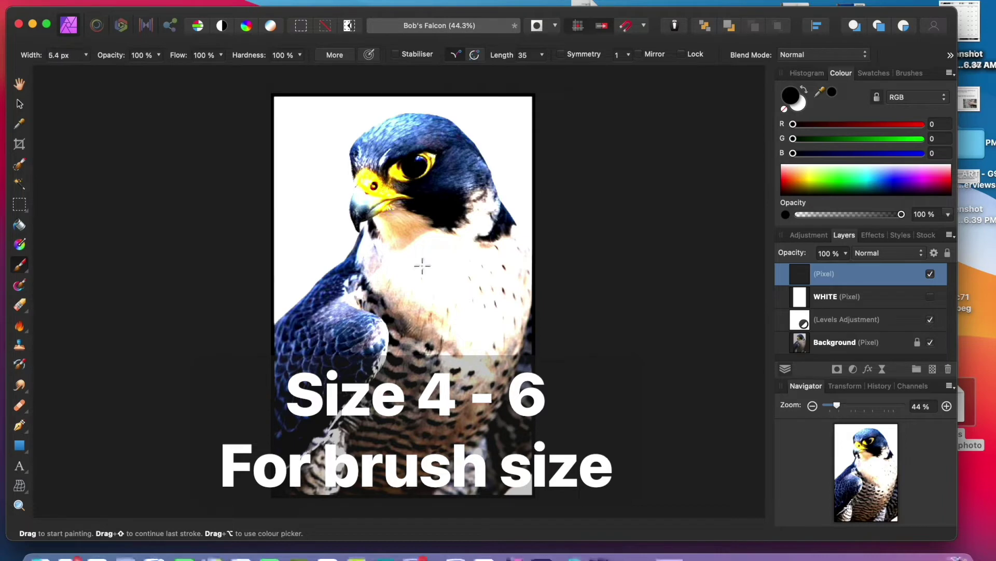
pyautogui.press(']')
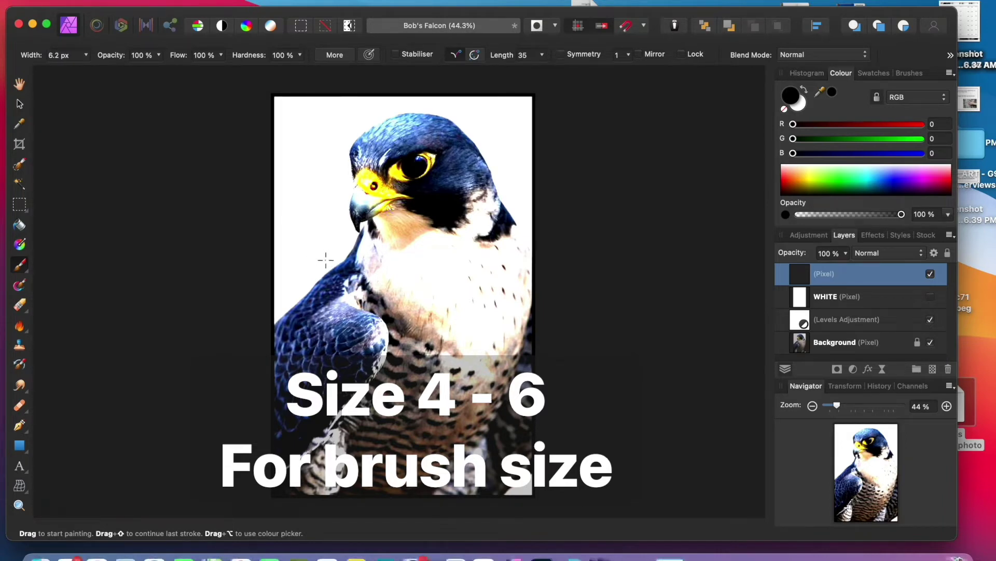
pyautogui.scroll(6, 326, 259)
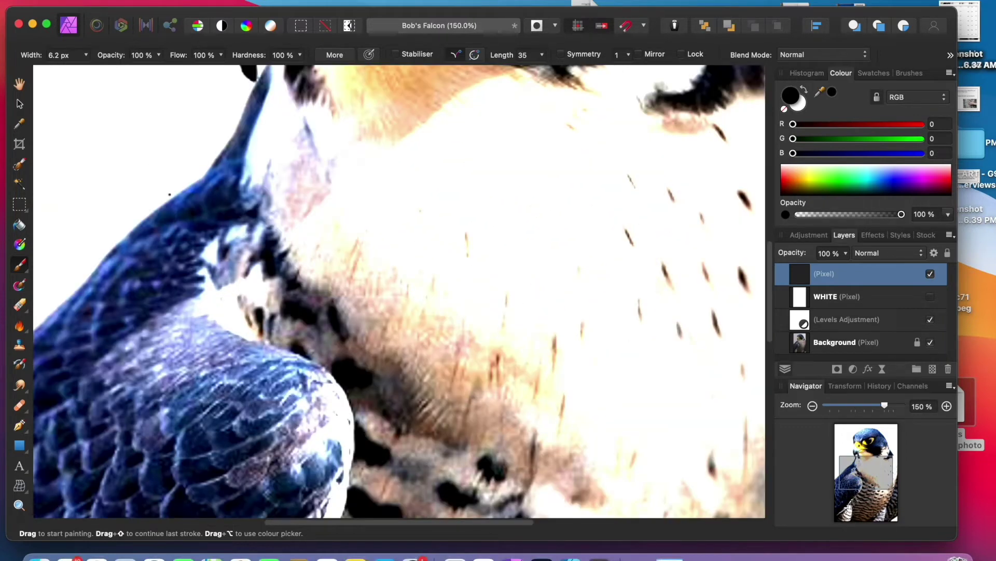
pyautogui.moveTo(199, 178); pyautogui.dragTo(169, 201)
pyautogui.moveTo(90, 270); pyautogui.dragTo(54, 306)
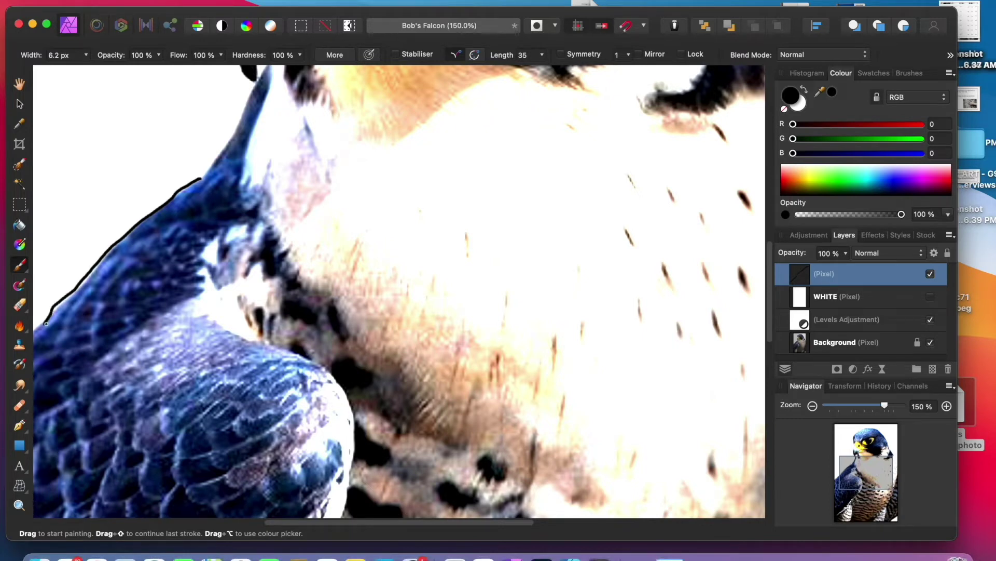
pyautogui.scroll(3, 206, 176)
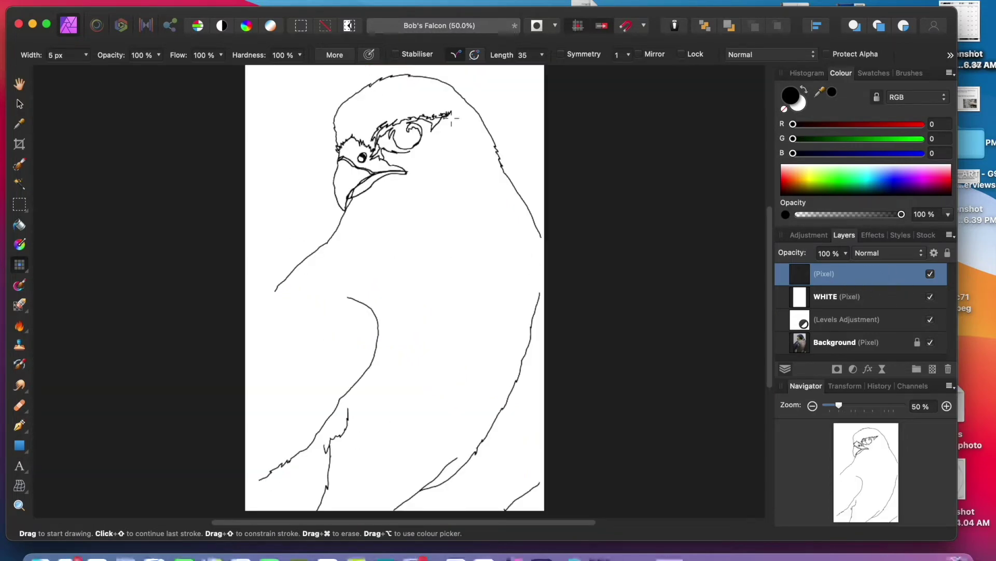
# Step: Hide the WHITE layer and draw jagged 5 px feather lines above the beak and in front of the eye
pyautogui.click(931, 296)
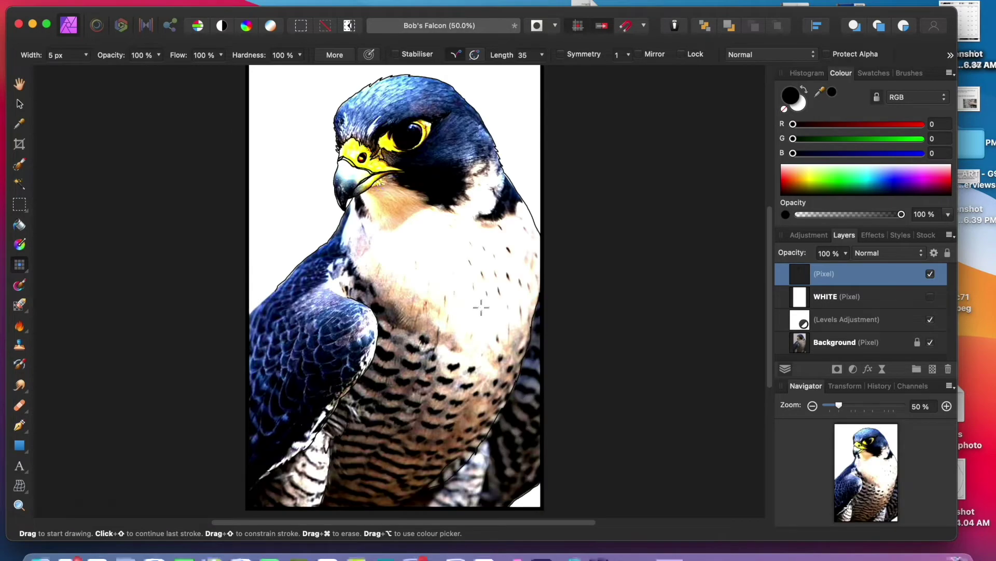
pyautogui.press('super+plus')
pyautogui.press('super+plus')
pyautogui.scroll(10, 481, 307)
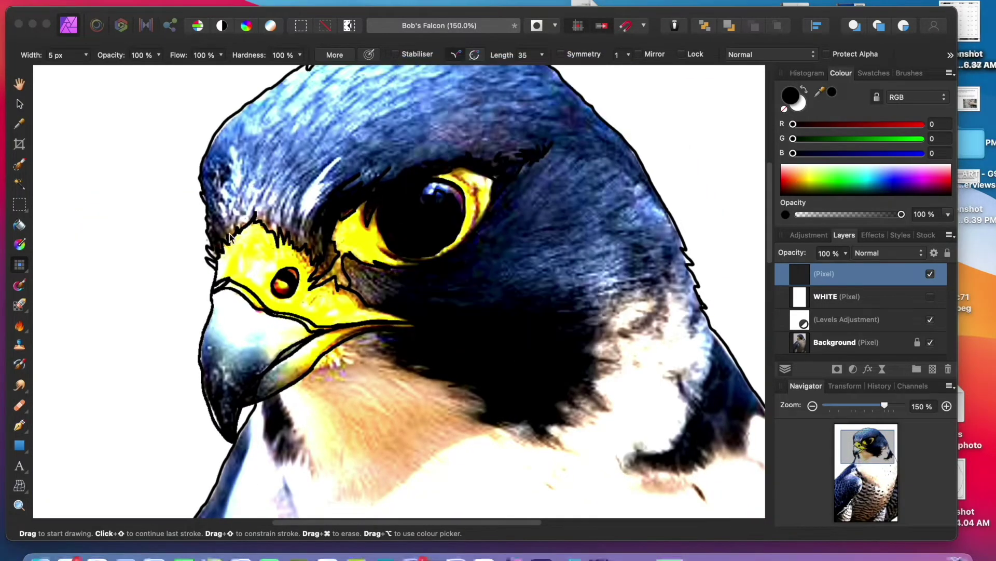
pyautogui.click(252, 187)
pyautogui.press('super+z')
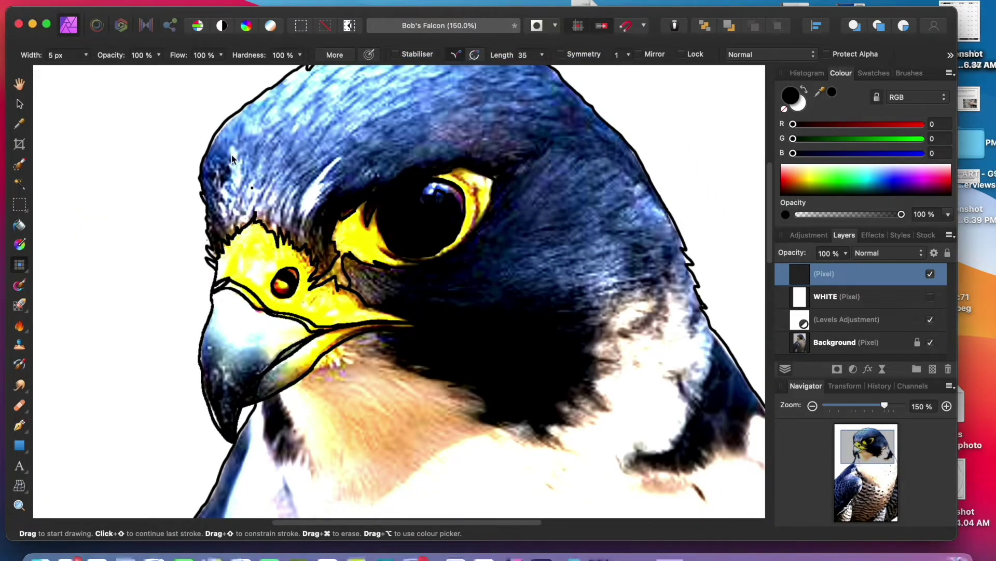
pyautogui.scroll(2, 409, 155)
pyautogui.moveTo(293, 212)
pyautogui.mouseDown()
pyautogui.moveTo(279, 253)
pyautogui.moveTo(298, 257)
pyautogui.moveTo(293, 291)
pyautogui.mouseUp()
pyautogui.moveTo(235, 190); pyautogui.dragTo(191, 213)
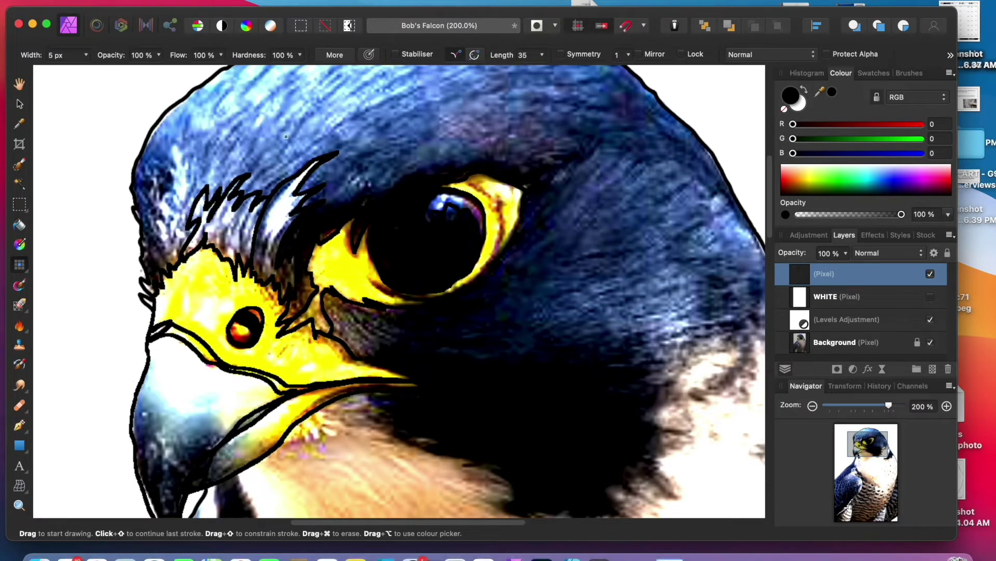
# Step: Toggle the WHITE layer on and off to check the line drawing around the falcon's eye and forehead
pyautogui.click(930, 297)
pyautogui.click(930, 297)
pyautogui.scroll(5, 333, 215)
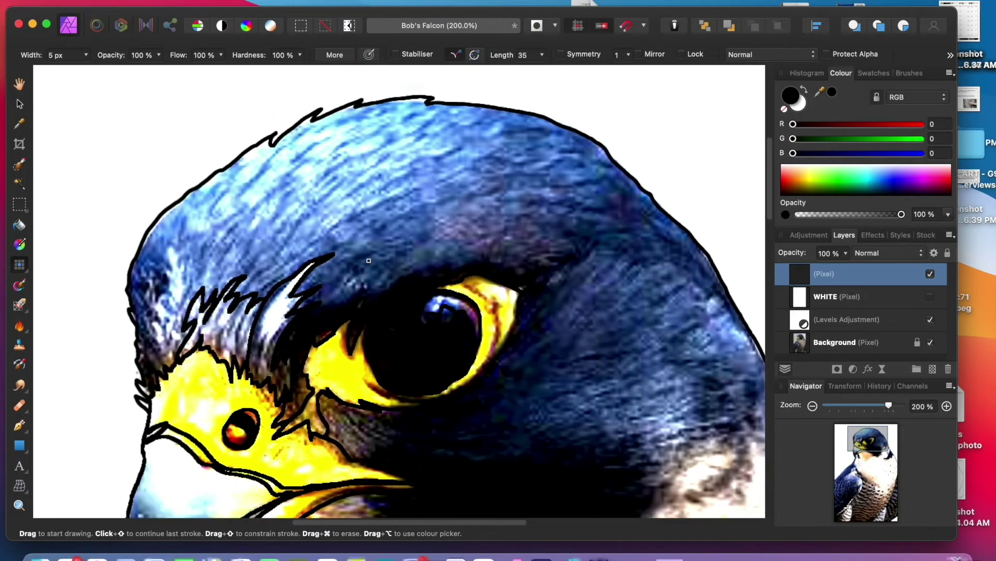
pyautogui.scroll(-3, 333, 215)
pyautogui.hscroll(3, 333, 215)
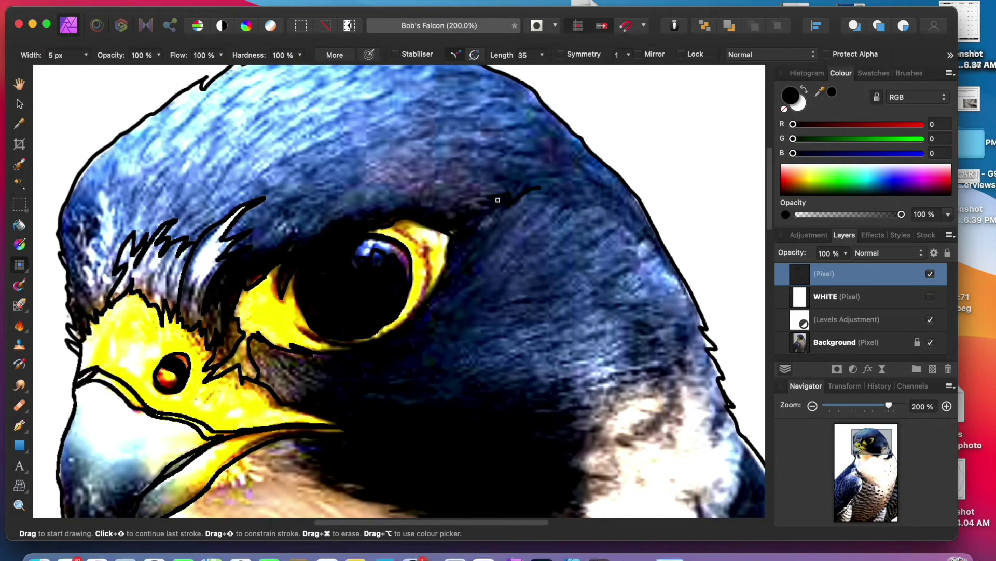
pyautogui.click(882, 296)
pyautogui.click(931, 297)
pyautogui.click(930, 296)
pyautogui.click(930, 297)
pyautogui.click(930, 296)
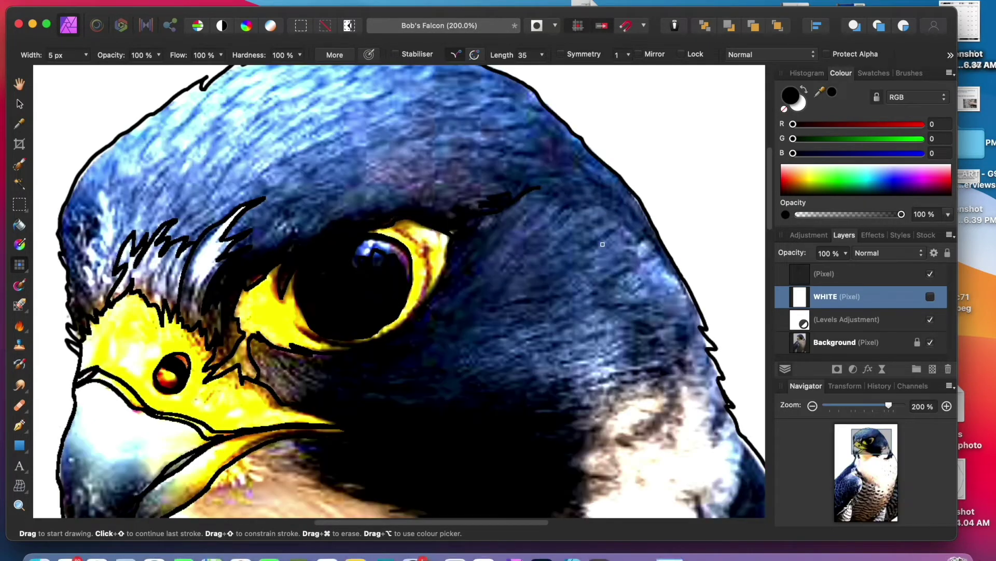
pyautogui.click(827, 267)
pyautogui.press('super+0')
pyautogui.doubleClick(831, 274)
pyautogui.write('DARAWING')
pyautogui.press('BackSpace')
pyautogui.press('BackSpace')
pyautogui.press('BackSpace')
pyautogui.press('BackSpace')
pyautogui.press('BackSpace')
pyautogui.press('BackSpace')
pyautogui.press('BackSpace')
pyautogui.write('RAW')
pyautogui.press('Escape')
# Step: Draw a jagged black feather line from behind the eye to the back of the falcon's head
pyautogui.press('super+plus')
pyautogui.press('super+plus')
pyautogui.press('super+plus')
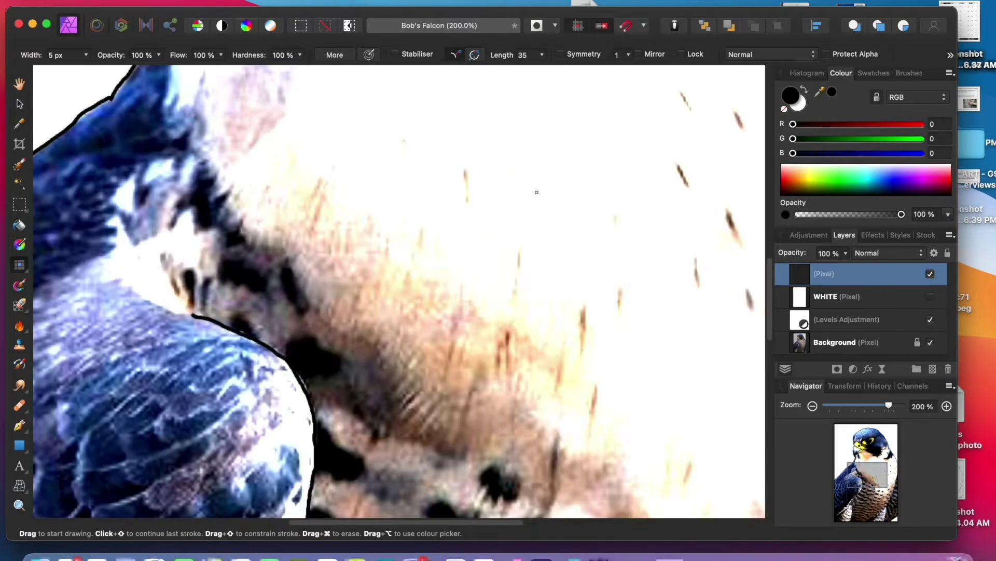
pyautogui.scroll(10, 536, 192)
pyautogui.moveTo(496, 161)
pyautogui.mouseDown()
pyautogui.moveTo(450, 172)
pyautogui.moveTo(458, 154)
pyautogui.moveTo(433, 144)
pyautogui.mouseUp()
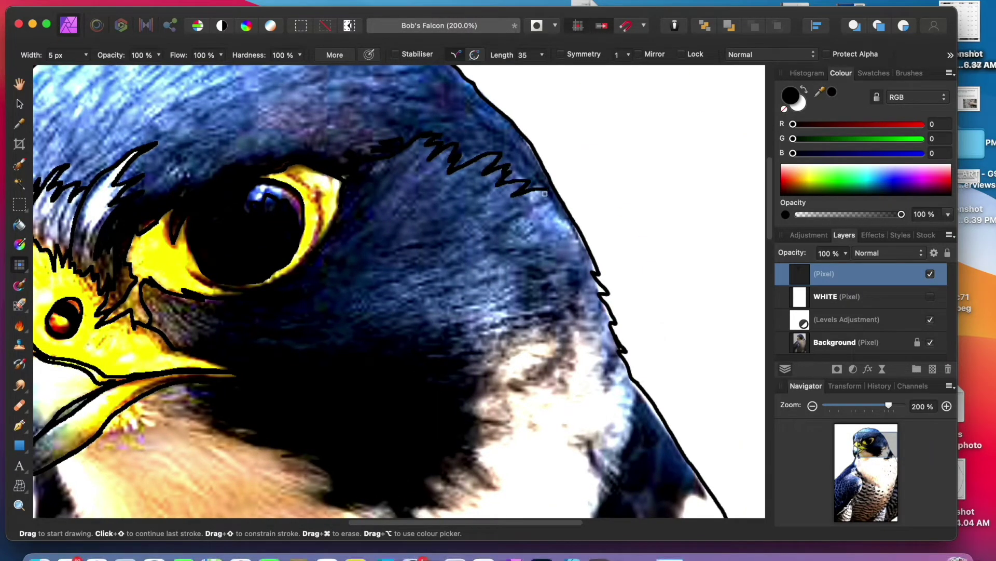
# Step: Show the WHITE layer to review the line drawing of the head, and hide it again
pyautogui.click(930, 297)
pyautogui.press('super+minus')
pyautogui.press('super+minus')
pyautogui.press('super+minus')
pyautogui.press('super+minus')
pyautogui.press('super+plus')
pyautogui.press('super+plus')
pyautogui.press('super+plus')
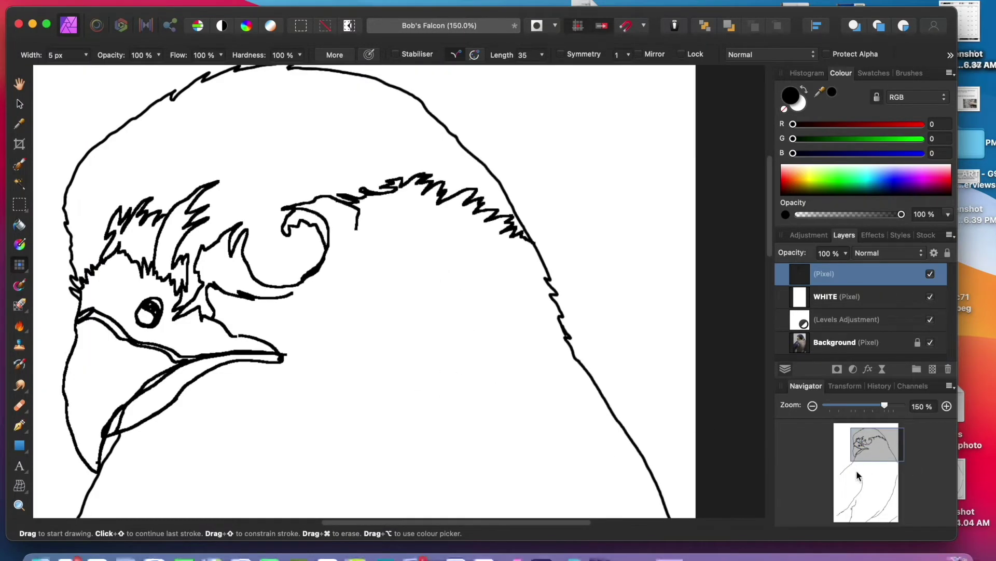
pyautogui.click(930, 297)
# Step: Draw short black feather strokes in the dark area between the beak and the eye at 300% zoom
pyautogui.press('super+plus')
pyautogui.press('super+plus')
pyautogui.scroll(-3, 365, 269)
pyautogui.hscroll(-6, 365, 268)
pyautogui.moveTo(267, 298)
pyautogui.mouseDown()
pyautogui.moveTo(260, 279)
pyautogui.moveTo(311, 260)
pyautogui.moveTo(332, 227)
pyautogui.mouseUp()
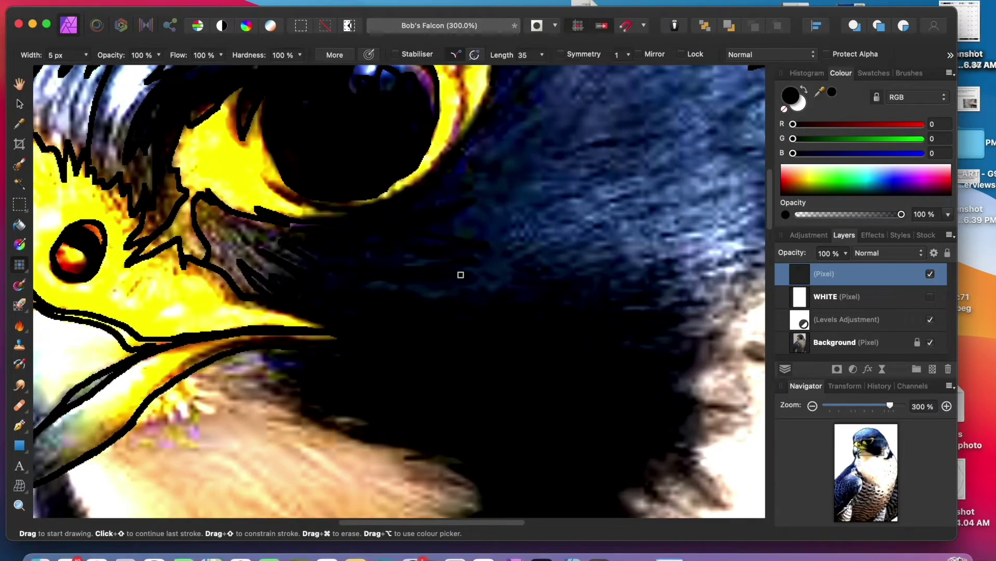
# Step: Outline the falcon's dark cheek patch with jagged feather strokes from its rear edge round the underside to the beak
pyautogui.moveTo(647, 297)
pyautogui.mouseDown()
pyautogui.moveTo(701, 341)
pyautogui.moveTo(749, 406)
pyautogui.moveTo(666, 423)
pyautogui.mouseUp()
pyautogui.scroll(-4, 665, 421)
pyautogui.click(930, 297)
pyautogui.click(930, 297)
pyautogui.moveTo(690, 377)
pyautogui.mouseDown()
pyautogui.moveTo(677, 407)
pyautogui.moveTo(614, 387)
pyautogui.moveTo(656, 433)
pyautogui.moveTo(589, 455)
pyautogui.moveTo(545, 423)
pyautogui.moveTo(498, 417)
pyautogui.moveTo(495, 433)
pyautogui.moveTo(435, 402)
pyautogui.moveTo(460, 391)
pyautogui.moveTo(422, 361)
pyautogui.moveTo(429, 351)
pyautogui.moveTo(263, 323)
pyautogui.mouseUp()
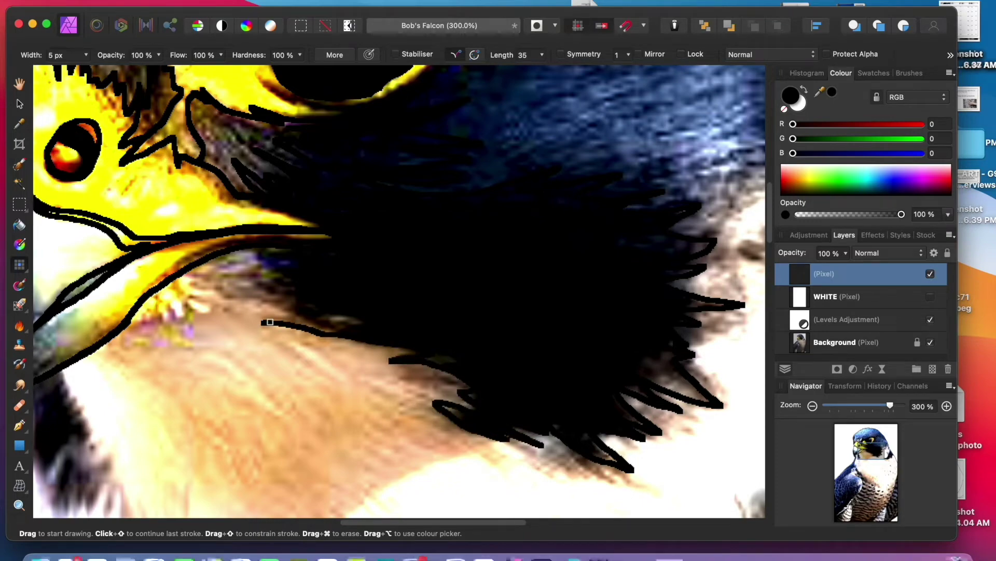
pyautogui.moveTo(399, 314)
pyautogui.mouseDown()
pyautogui.moveTo(223, 291)
pyautogui.moveTo(296, 317)
pyautogui.moveTo(223, 290)
pyautogui.moveTo(270, 248)
pyautogui.mouseUp()
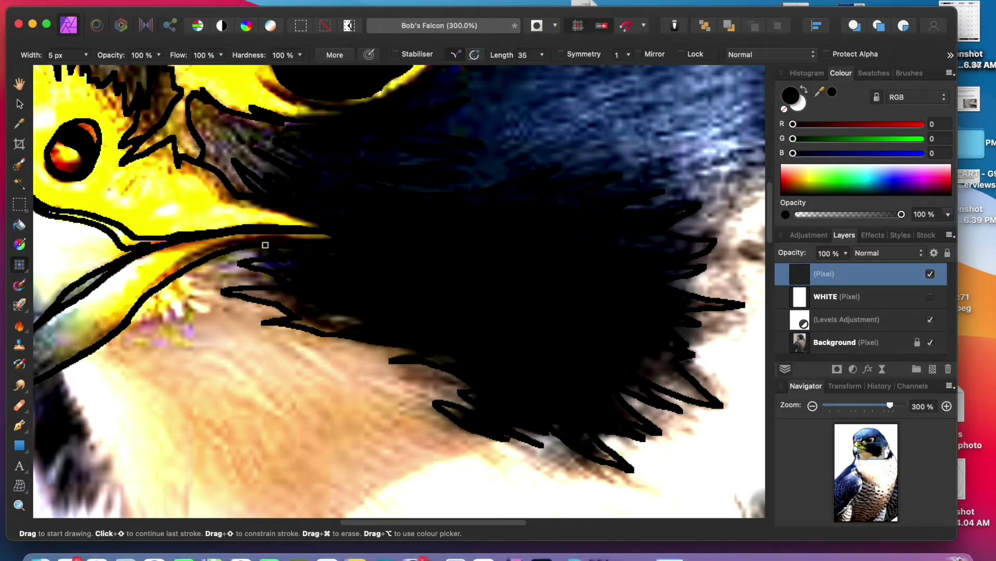
# Step: Show the WHITE layer to review the line drawing of the whole falcon
pyautogui.hscroll(-5, 421, 374)
pyautogui.scroll(-4, 420, 374)
pyautogui.press('super+minus')
pyautogui.press('super+minus')
pyautogui.press('super+minus')
pyautogui.press('super+minus')
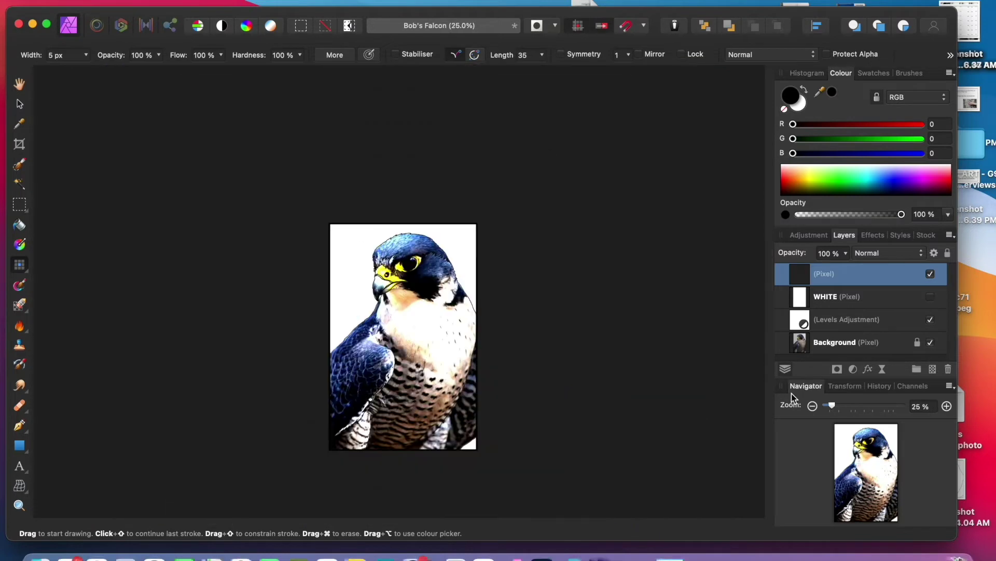
pyautogui.click(930, 297)
pyautogui.press('super+plus')
pyautogui.press('super+plus')
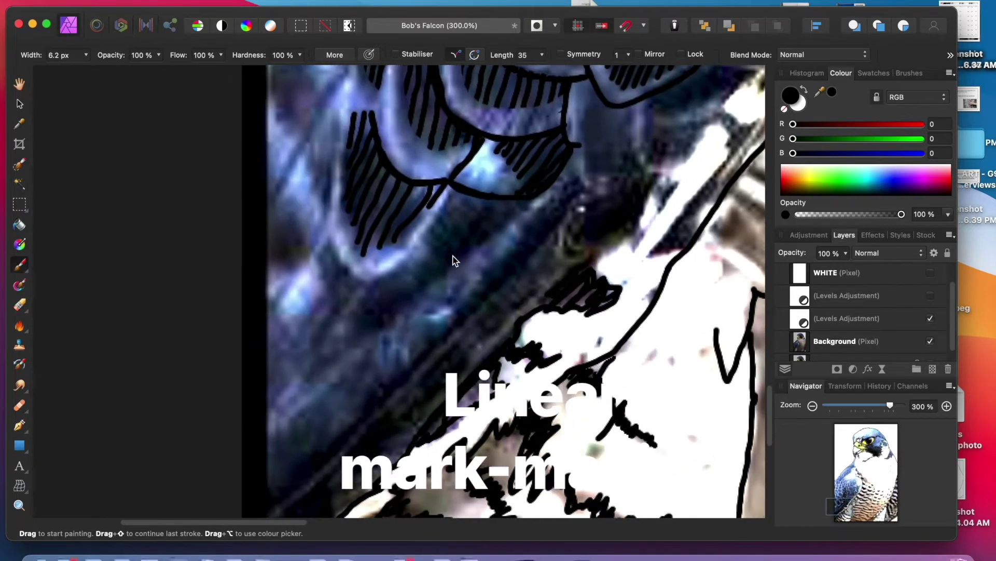
# Step: Switch to the 5 px Pixel Tool, outline the lowest rounded wing feather and hatch diagonal lines beneath it
pyautogui.press('b')
pyautogui.moveTo(441, 224)
pyautogui.mouseDown()
pyautogui.moveTo(372, 280)
pyautogui.moveTo(445, 214)
pyautogui.mouseUp()
pyautogui.moveTo(530, 200); pyautogui.dragTo(367, 336)
pyautogui.moveTo(479, 225); pyautogui.dragTo(364, 325)
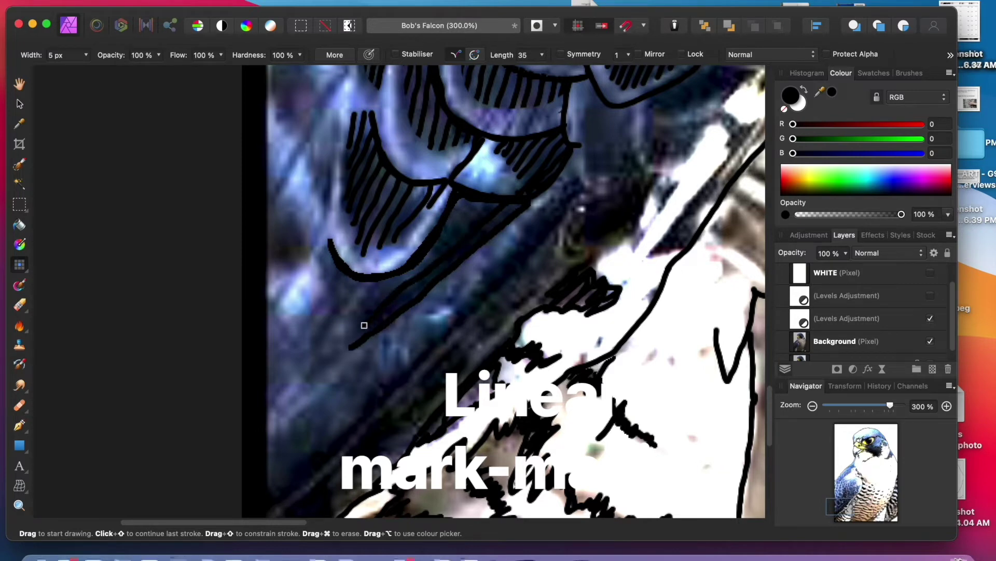
pyautogui.moveTo(493, 199)
pyautogui.mouseDown()
pyautogui.moveTo(361, 310)
pyautogui.moveTo(462, 205)
pyautogui.moveTo(391, 254)
pyautogui.moveTo(390, 282)
pyautogui.moveTo(346, 299)
pyautogui.moveTo(309, 347)
pyautogui.mouseUp()
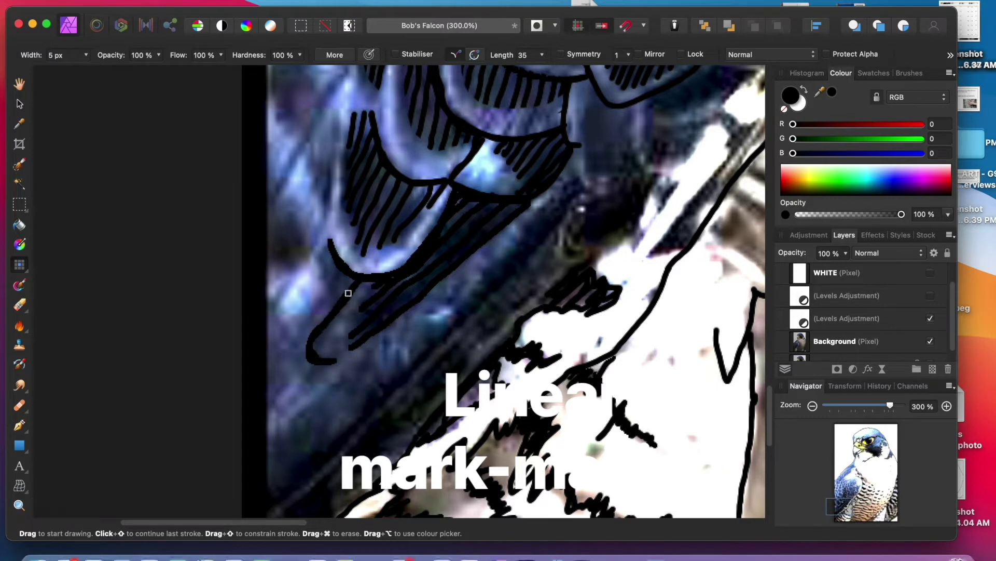
# Step: Draw the curved edge of the neighbouring wing feather and a thick diagonal line along the long feather below
pyautogui.moveTo(573, 164)
pyautogui.mouseDown()
pyautogui.moveTo(630, 191)
pyautogui.moveTo(569, 167)
pyautogui.mouseUp()
pyautogui.click(510, 303)
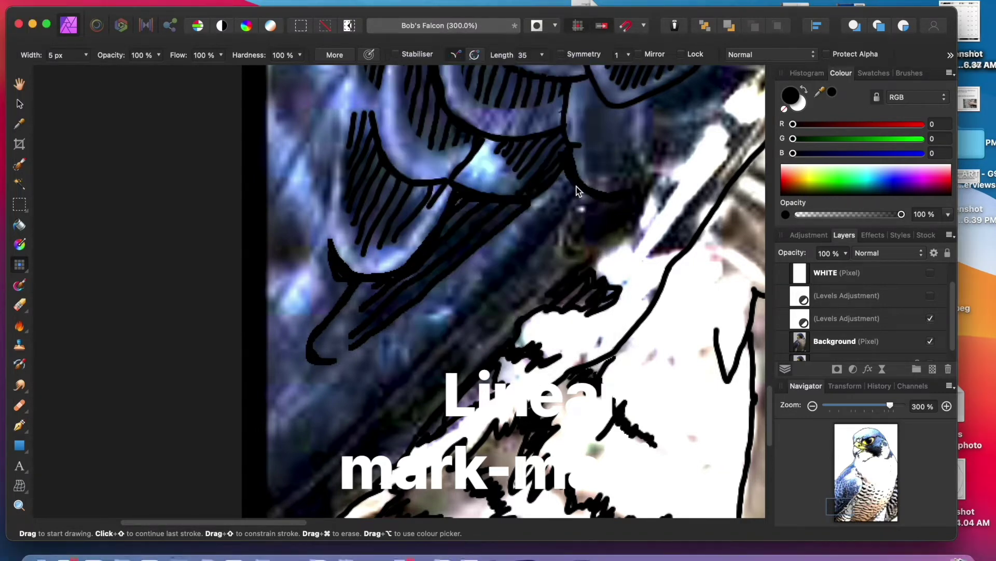
pyautogui.moveTo(566, 194)
pyautogui.mouseDown()
pyautogui.moveTo(521, 235)
pyautogui.moveTo(455, 325)
pyautogui.moveTo(516, 253)
pyautogui.moveTo(481, 265)
pyautogui.moveTo(329, 424)
pyautogui.moveTo(580, 158)
pyautogui.mouseUp()
pyautogui.scroll(-3, 515, 253)
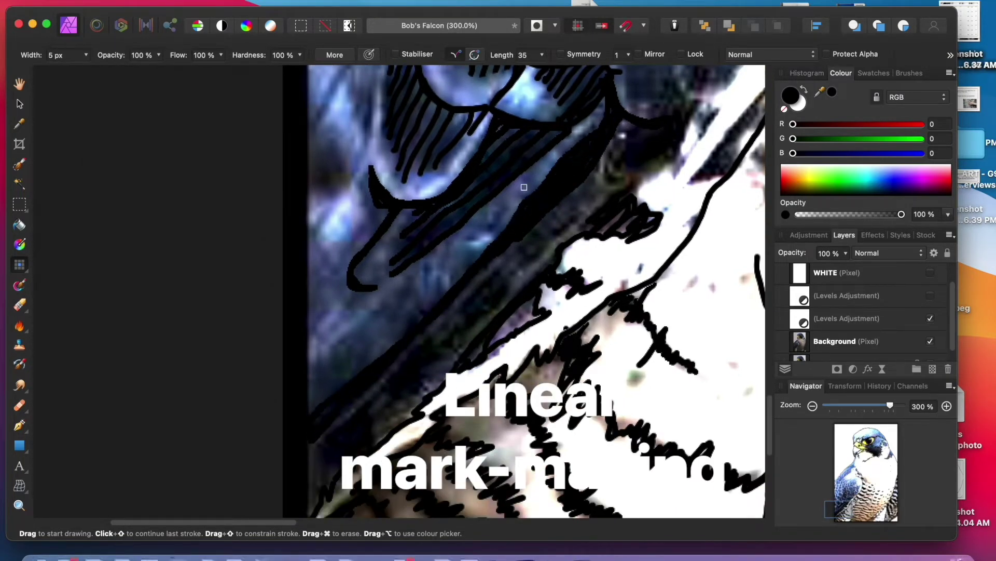
# Step: Add parallel diagonal lines along the long lower wing feathers down to the picture's edge
pyautogui.moveTo(609, 102)
pyautogui.mouseDown()
pyautogui.moveTo(511, 199)
pyautogui.moveTo(448, 281)
pyautogui.moveTo(303, 405)
pyautogui.mouseUp()
pyautogui.moveTo(615, 96)
pyautogui.mouseDown()
pyautogui.moveTo(493, 200)
pyautogui.moveTo(430, 281)
pyautogui.moveTo(310, 384)
pyautogui.mouseUp()
pyautogui.moveTo(438, 258); pyautogui.dragTo(325, 347)
# Step: Toggle the WHITE and drawing layers' visibility to review the linear marks on the lower wing
pyautogui.click(931, 298)
pyautogui.click(931, 297)
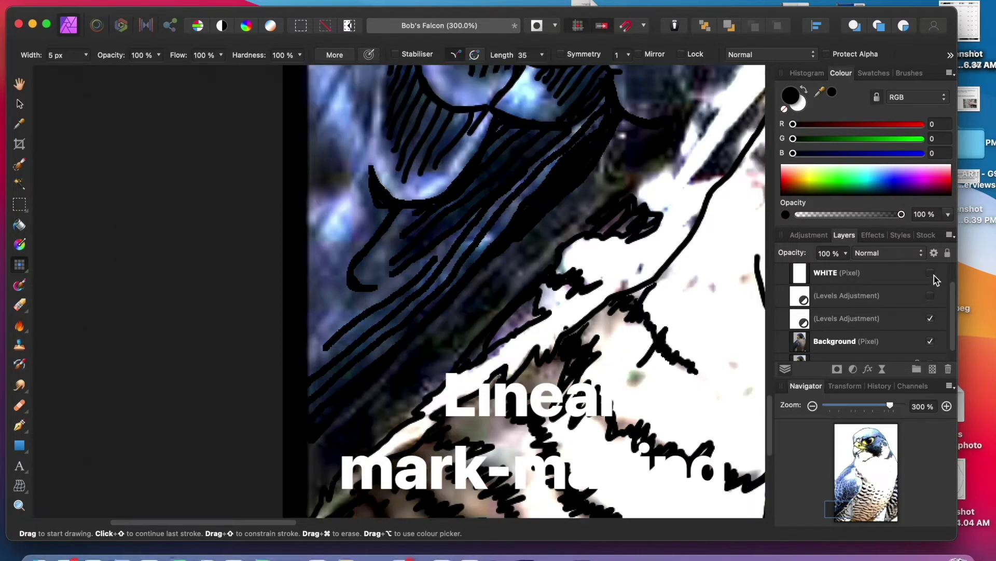
pyautogui.click(930, 276)
pyautogui.press('super+minus')
pyautogui.press('super+minus')
pyautogui.press('super+minus')
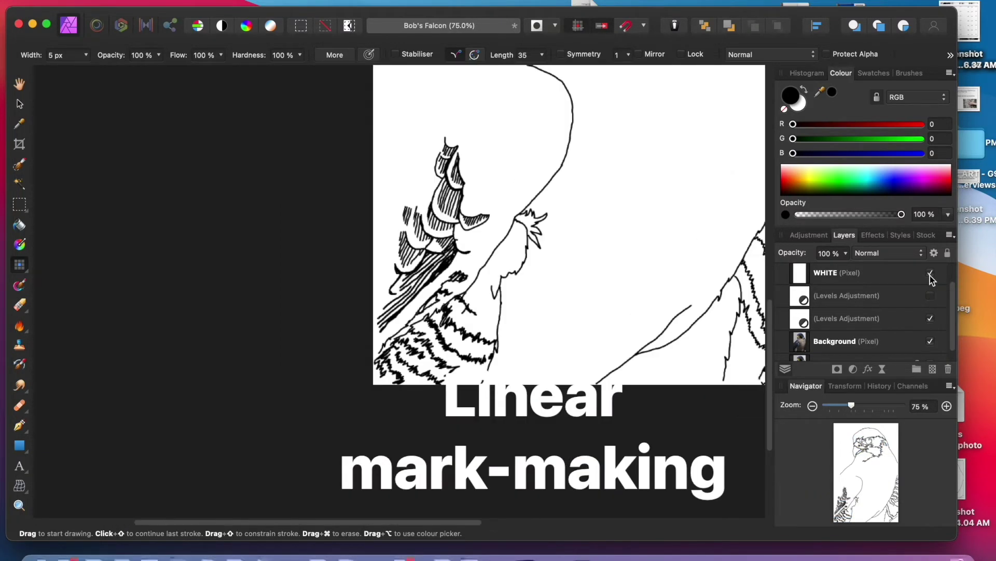
pyautogui.press('super+minus')
pyautogui.click(930, 272)
pyautogui.press('super+1')
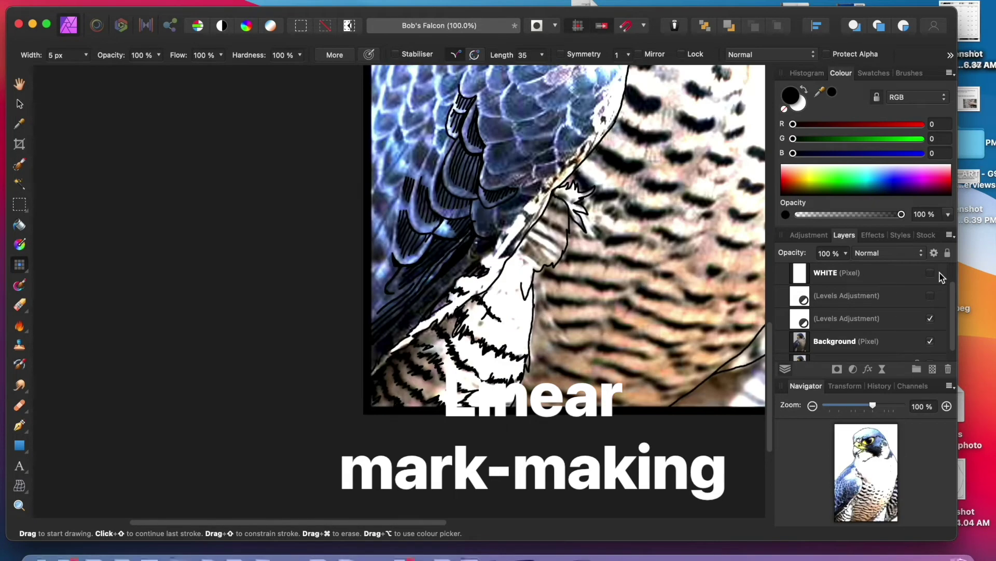
pyautogui.scroll(2, 954, 306)
pyautogui.click(930, 274)
pyautogui.click(930, 274)
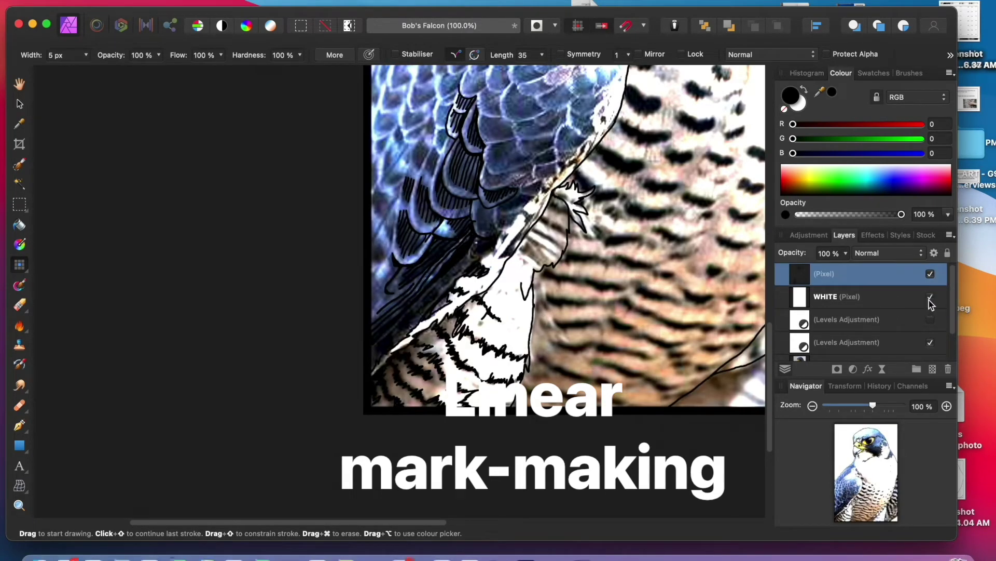
# Step: Hide the WHITE layer and hatch diagonal lines inside the small upper wing feathers beside the finished rounded ones
pyautogui.click(930, 297)
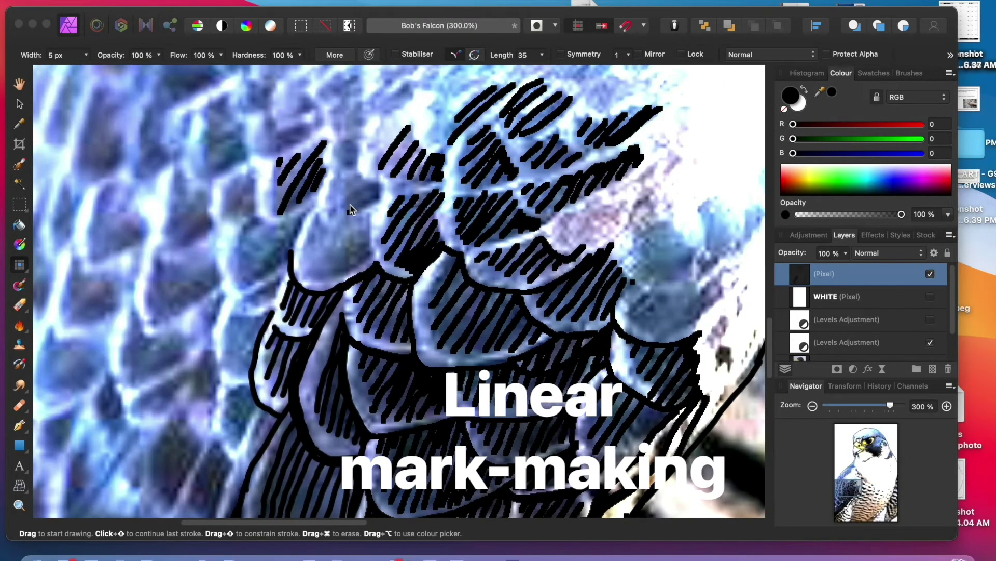
pyautogui.click(324, 111)
pyautogui.press('super+plus')
pyautogui.moveTo(343, 166); pyautogui.dragTo(295, 258)
pyautogui.moveTo(347, 201); pyautogui.dragTo(326, 243)
pyautogui.moveTo(308, 176); pyautogui.dragTo(262, 267)
pyautogui.moveTo(279, 183)
pyautogui.mouseDown()
pyautogui.moveTo(243, 257)
pyautogui.moveTo(257, 176)
pyautogui.moveTo(236, 217)
pyautogui.mouseUp()
pyautogui.moveTo(325, 89); pyautogui.dragTo(286, 141)
pyautogui.moveTo(342, 106)
pyautogui.mouseDown()
pyautogui.moveTo(321, 147)
pyautogui.moveTo(351, 131)
pyautogui.moveTo(347, 114)
pyautogui.moveTo(341, 157)
pyautogui.moveTo(355, 160)
pyautogui.mouseUp()
pyautogui.scroll(4, 352, 158)
pyautogui.hscroll(-2, 351, 157)
pyautogui.moveTo(334, 124); pyautogui.dragTo(330, 137)
pyautogui.moveTo(280, 239); pyautogui.dragTo(253, 303)
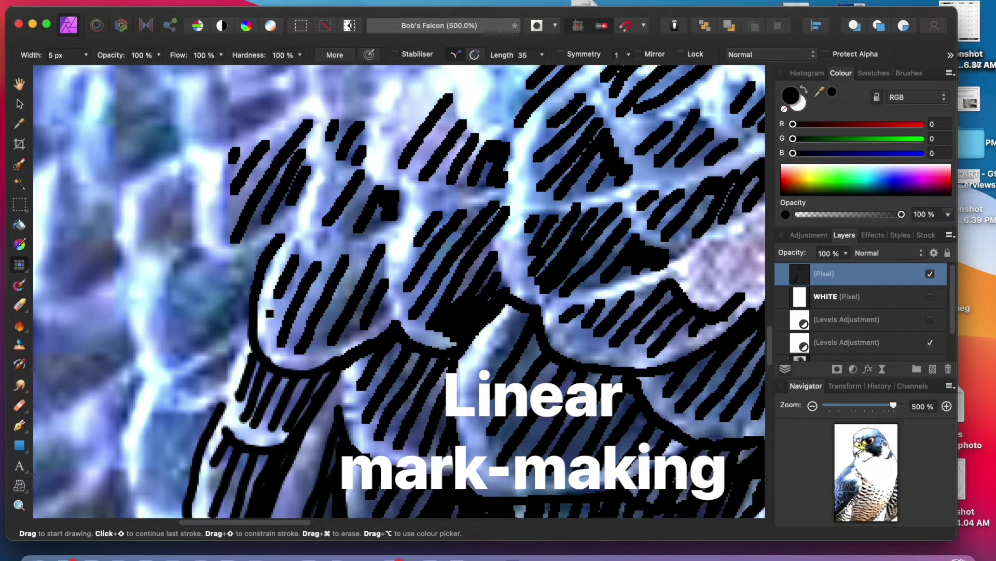
# Step: Fill the feather beside the large outlined one with steep parallel lines and hatch the small gap beneath it
pyautogui.moveTo(222, 261); pyautogui.dragTo(181, 356)
pyautogui.moveTo(238, 262); pyautogui.dragTo(213, 337)
pyautogui.moveTo(255, 249); pyautogui.dragTo(231, 331)
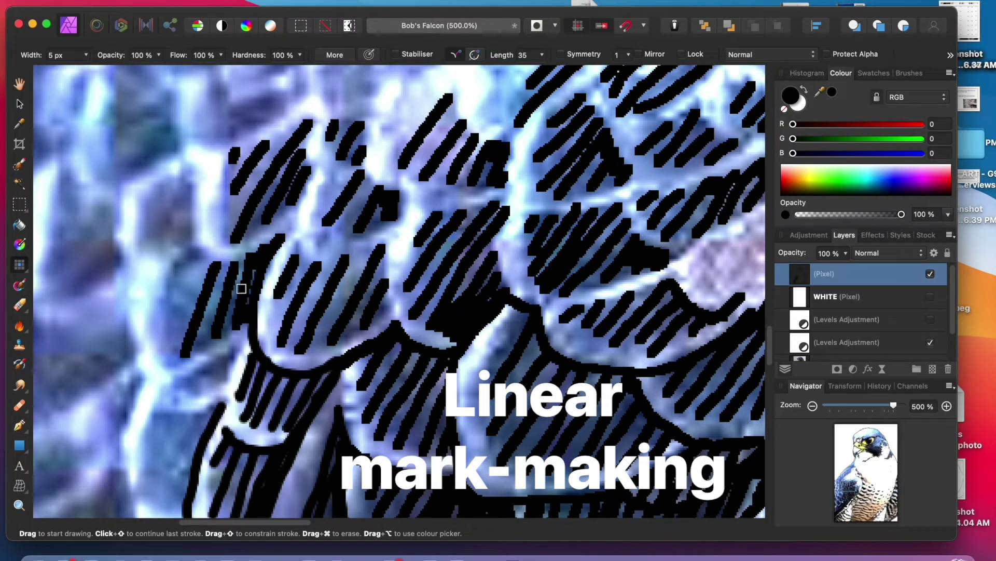
pyautogui.moveTo(190, 276)
pyautogui.mouseDown()
pyautogui.moveTo(173, 343)
pyautogui.moveTo(169, 285)
pyautogui.moveTo(159, 323)
pyautogui.mouseUp()
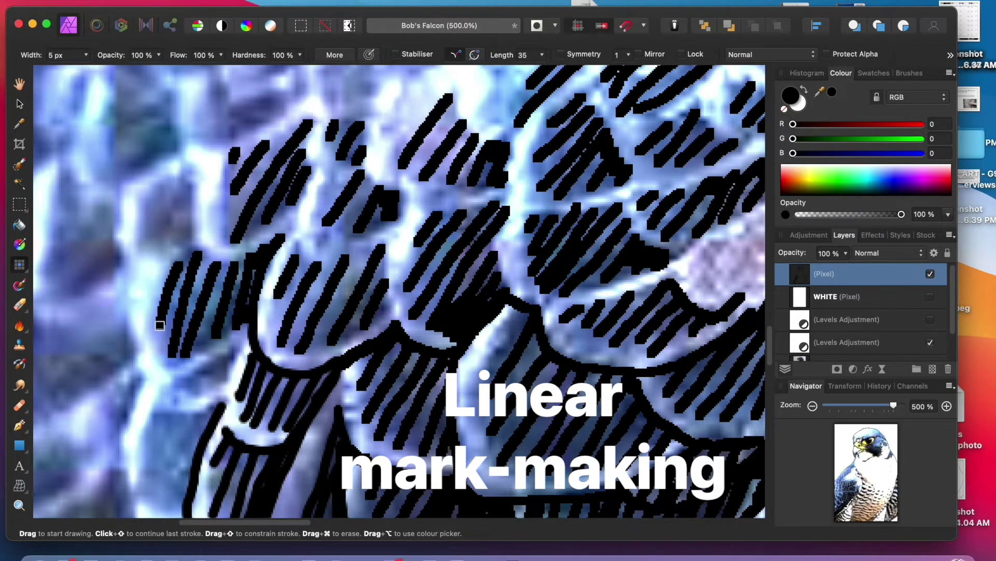
pyautogui.moveTo(229, 351); pyautogui.dragTo(209, 389)
pyautogui.moveTo(215, 360); pyautogui.dragTo(200, 390)
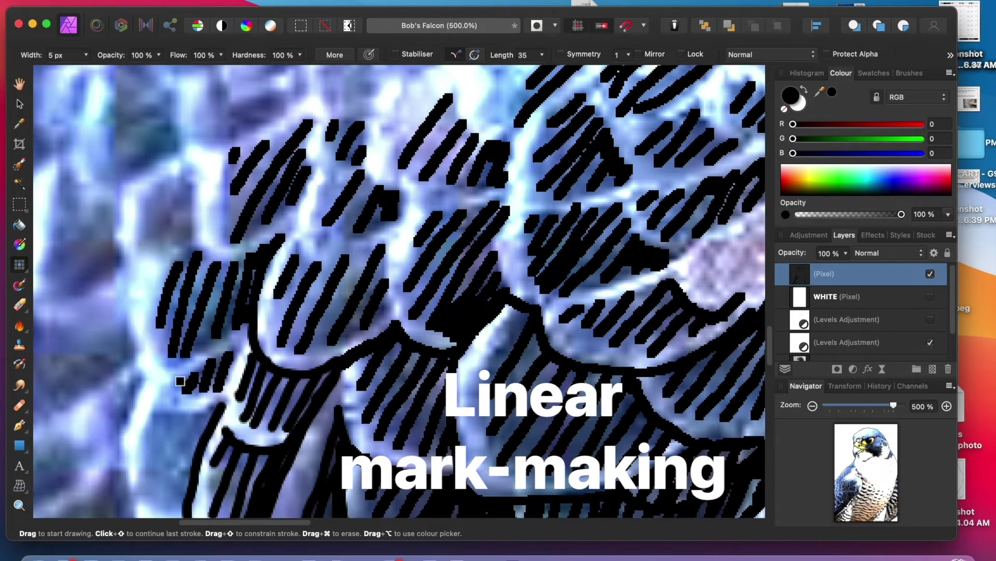
# Step: Continue steep hatching down the outer wing feathers and mark the short curved edge between them
pyautogui.scroll(-5, 170, 424)
pyautogui.hscroll(-3, 170, 424)
pyautogui.moveTo(252, 245)
pyautogui.mouseDown()
pyautogui.moveTo(234, 275)
pyautogui.moveTo(257, 265)
pyautogui.moveTo(238, 324)
pyautogui.mouseUp()
pyautogui.moveTo(285, 245); pyautogui.dragTo(260, 334)
pyautogui.scroll(-5, 252, 329)
pyautogui.hscroll(-3, 253, 329)
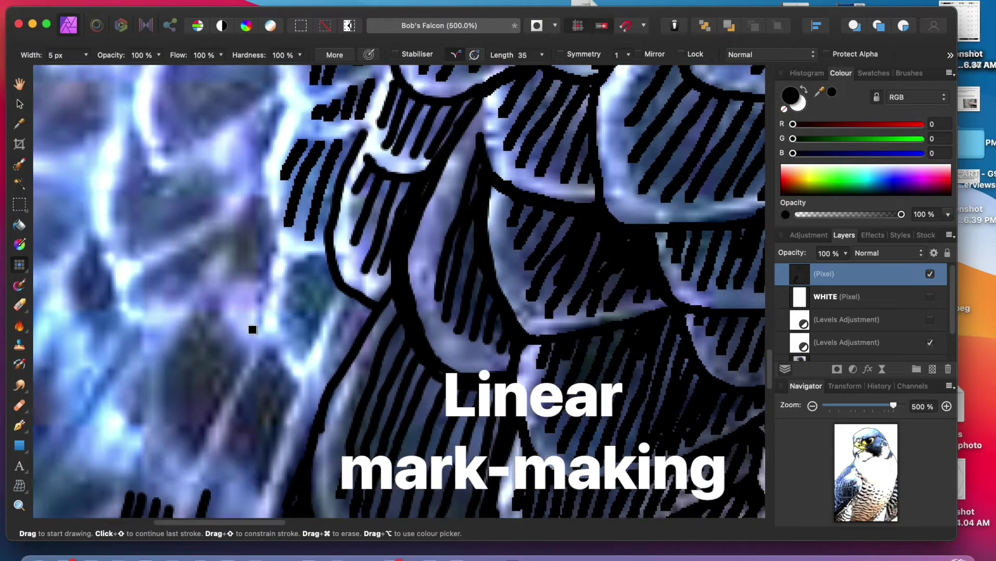
pyautogui.moveTo(279, 237)
pyautogui.mouseDown()
pyautogui.moveTo(328, 255)
pyautogui.moveTo(305, 350)
pyautogui.mouseUp()
pyautogui.moveTo(327, 253)
pyautogui.mouseDown()
pyautogui.moveTo(298, 330)
pyautogui.moveTo(306, 260)
pyautogui.moveTo(289, 297)
pyautogui.mouseUp()
# Step: Hatch the two dark feather patches beside the long outlined wing feather with slanted parallel lines
pyautogui.scroll(-5, 252, 274)
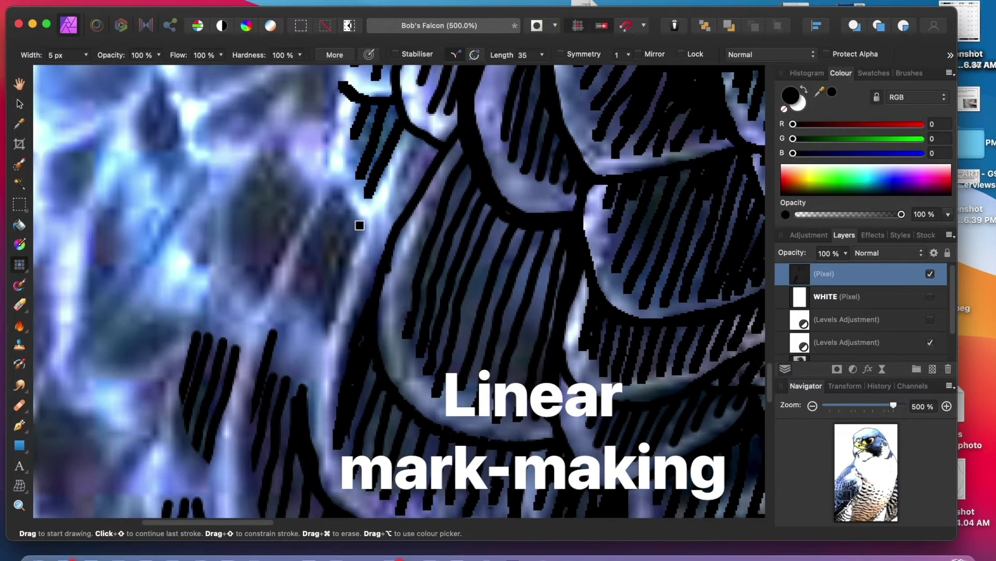
pyautogui.moveTo(358, 225); pyautogui.dragTo(321, 312)
pyautogui.moveTo(346, 210); pyautogui.dragTo(309, 302)
pyautogui.moveTo(338, 193); pyautogui.dragTo(301, 289)
pyautogui.moveTo(306, 196); pyautogui.dragTo(259, 281)
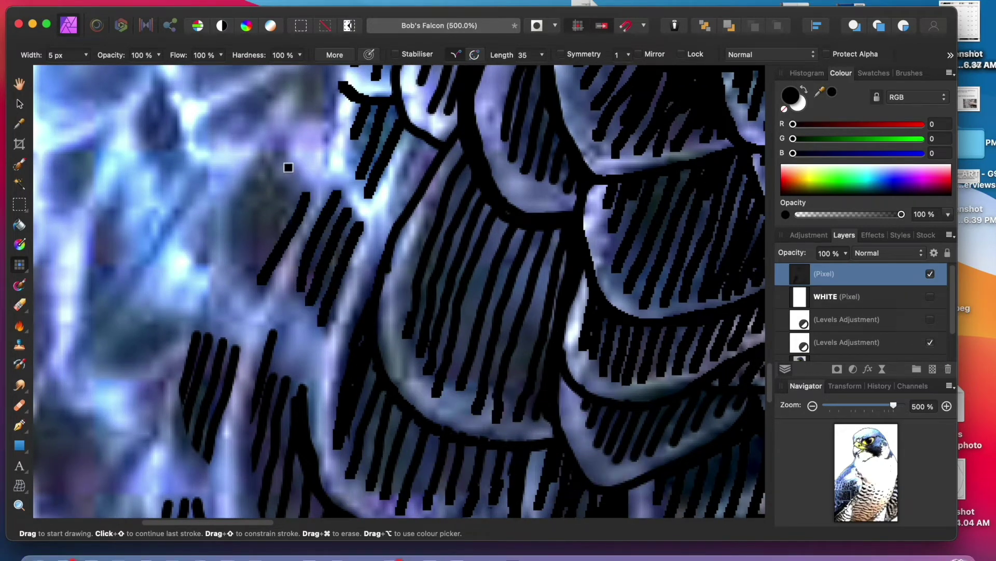
pyautogui.moveTo(287, 166); pyautogui.dragTo(249, 267)
pyautogui.moveTo(285, 142); pyautogui.dragTo(234, 254)
pyautogui.moveTo(247, 185); pyautogui.dragTo(232, 213)
# Step: Hatch the small dark feather above those patches and toggle the WHITE layer to check the marks
pyautogui.scroll(5, 278, 169)
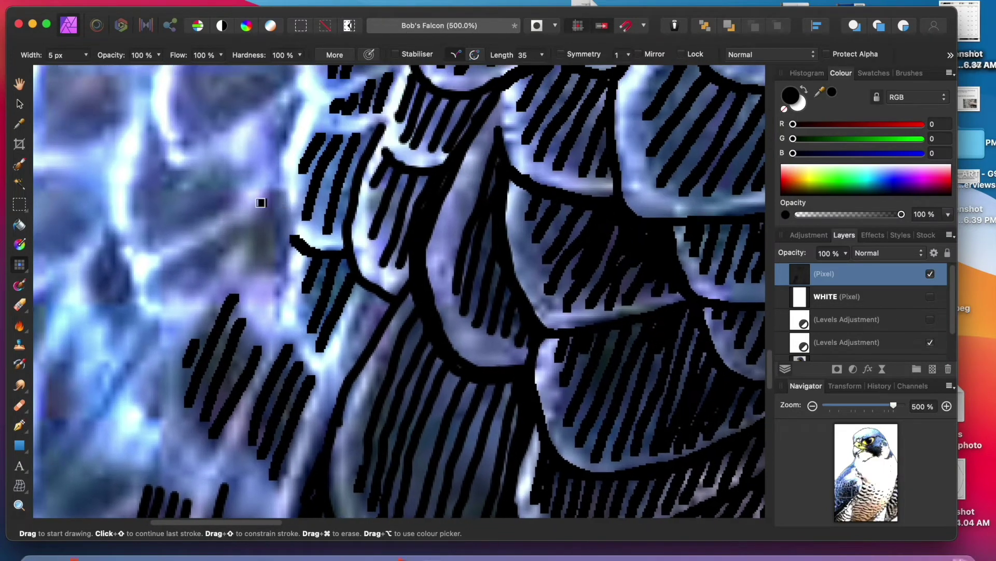
pyautogui.moveTo(278, 188); pyautogui.dragTo(251, 231)
pyautogui.moveTo(289, 194); pyautogui.dragTo(253, 274)
pyautogui.moveTo(289, 229); pyautogui.dragTo(270, 267)
pyautogui.press('super+1')
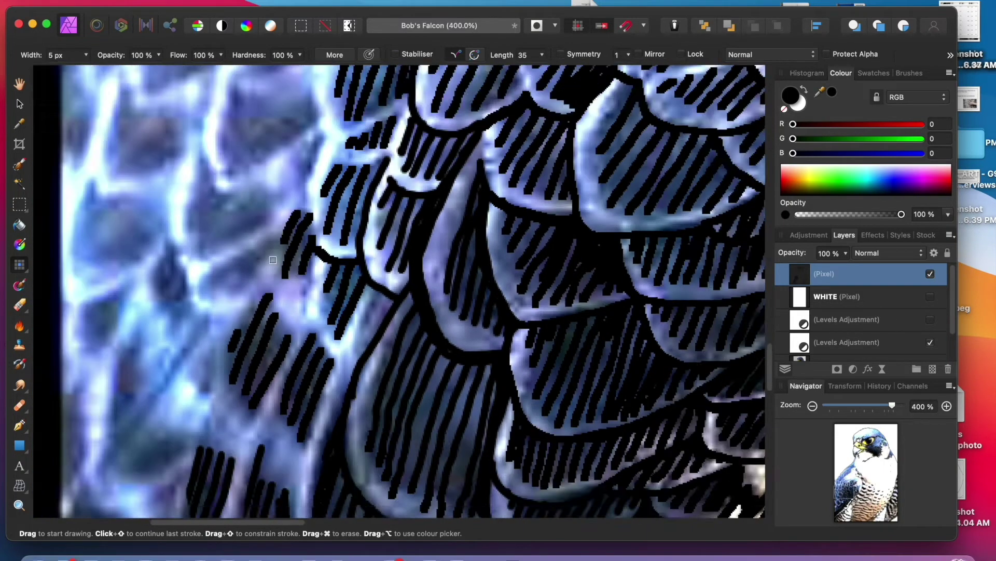
pyautogui.click(930, 297)
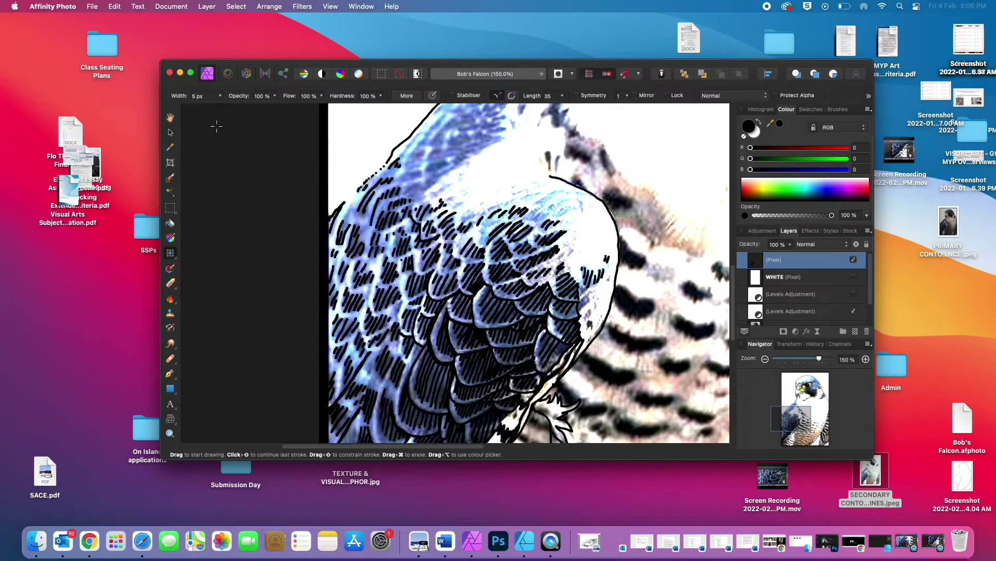
# Step: Add short slanted dashes along the pale top of the shoulder, above the hatched wing feathers
pyautogui.moveTo(486, 75); pyautogui.dragTo(465, 64)
pyautogui.press('super+plus')
pyautogui.hscroll(2, 530, 207)
pyautogui.moveTo(548, 172); pyautogui.dragTo(531, 180)
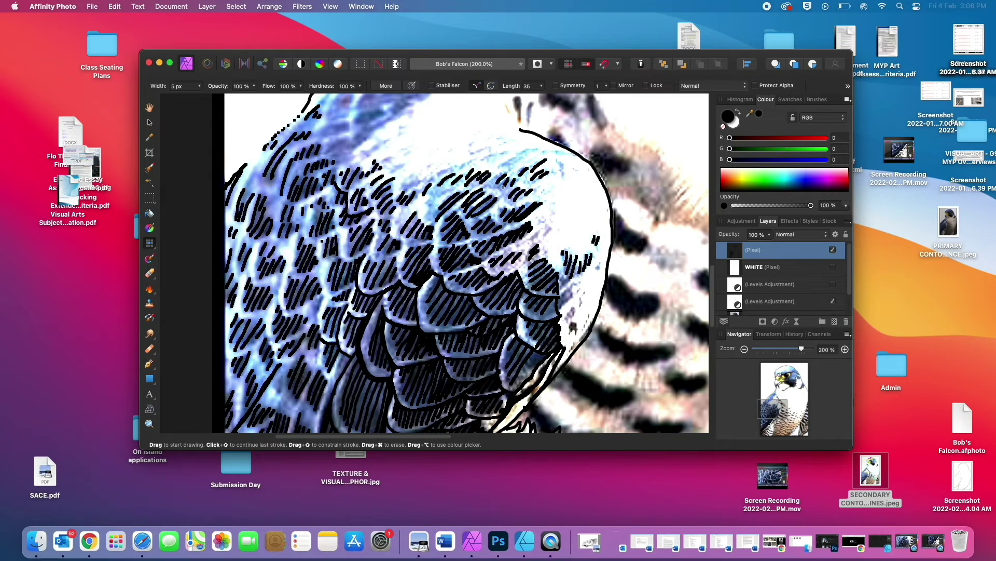
pyautogui.moveTo(445, 169); pyautogui.dragTo(456, 163)
pyautogui.moveTo(383, 161)
pyautogui.mouseDown()
pyautogui.moveTo(391, 153)
pyautogui.moveTo(423, 176)
pyautogui.mouseUp()
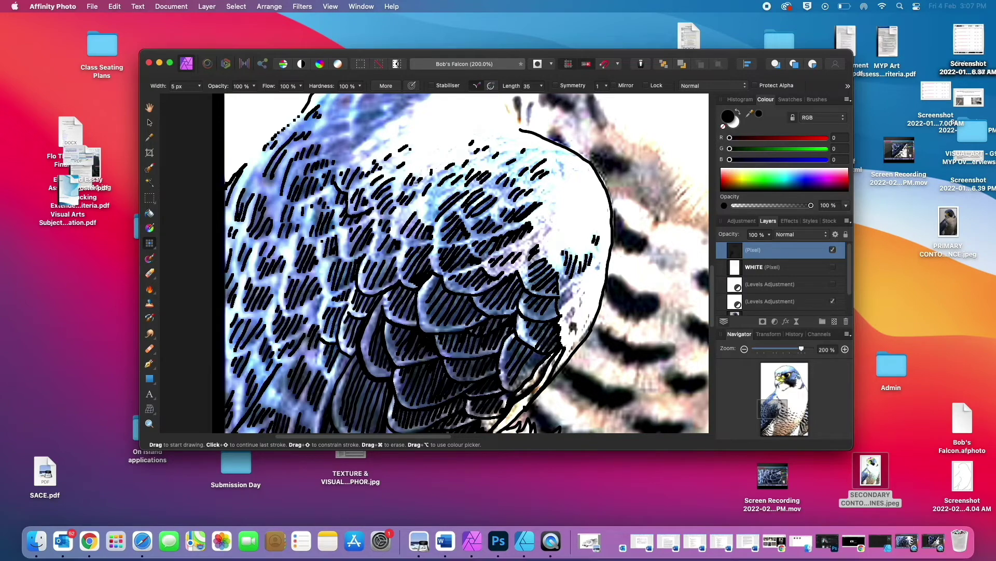
# Step: Scatter more short dashes across the shoulder and onto the blue feathers of the upper back
pyautogui.moveTo(547, 209); pyautogui.dragTo(554, 200)
pyautogui.scroll(5, 488, 208)
pyautogui.moveTo(462, 199); pyautogui.dragTo(481, 187)
pyautogui.moveTo(447, 207); pyautogui.dragTo(456, 203)
pyautogui.moveTo(445, 196); pyautogui.dragTo(477, 181)
pyautogui.moveTo(409, 220); pyautogui.dragTo(360, 233)
pyautogui.moveTo(358, 241); pyautogui.dragTo(366, 232)
pyautogui.moveTo(370, 269)
pyautogui.mouseDown()
pyautogui.moveTo(379, 262)
pyautogui.moveTo(370, 266)
pyautogui.mouseUp()
pyautogui.moveTo(433, 193); pyautogui.dragTo(436, 187)
pyautogui.moveTo(428, 193); pyautogui.dragTo(433, 184)
pyautogui.moveTo(425, 192); pyautogui.dragTo(400, 195)
pyautogui.press('super+z')
pyautogui.press('super+z')
pyautogui.press('super+z')
# Step: Draw short diagonal strokes along the back, just inside its outer contour
pyautogui.moveTo(400, 182); pyautogui.dragTo(393, 191)
pyautogui.moveTo(395, 154); pyautogui.dragTo(387, 167)
pyautogui.moveTo(382, 188); pyautogui.dragTo(364, 210)
pyautogui.moveTo(378, 209); pyautogui.dragTo(370, 219)
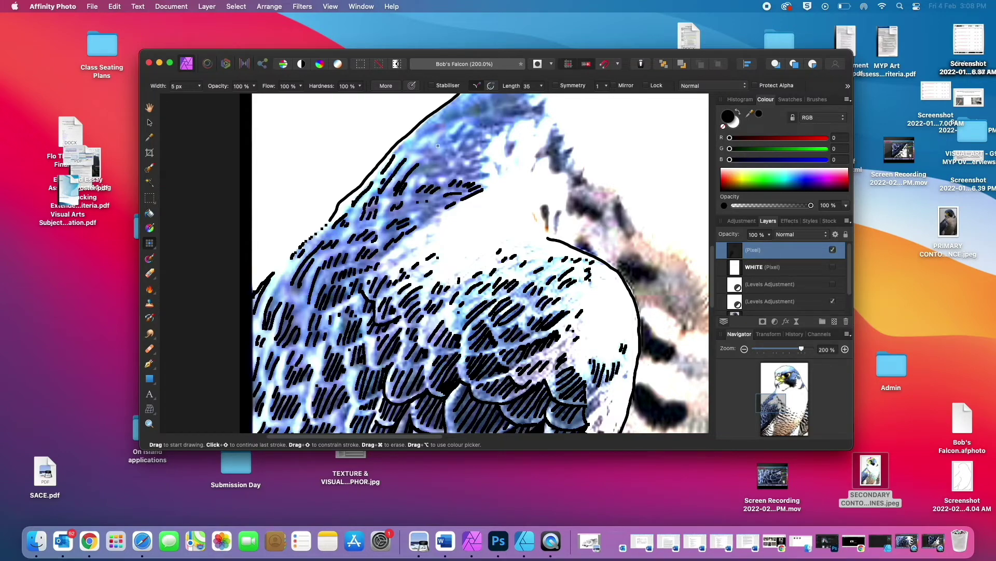
# Step: Toggle the WHITE layer's visibility to check the marks on the shoulder and back
pyautogui.press('super+minus')
pyautogui.press('super+minus')
pyautogui.click(832, 267)
pyautogui.click(832, 267)
# Step: Add short dashes among the blue feathers of the upper back, between the contour and the pale area
pyautogui.press('super+plus')
pyautogui.press('super+plus')
pyautogui.moveTo(449, 236); pyautogui.dragTo(442, 241)
pyautogui.moveTo(440, 233); pyautogui.dragTo(434, 243)
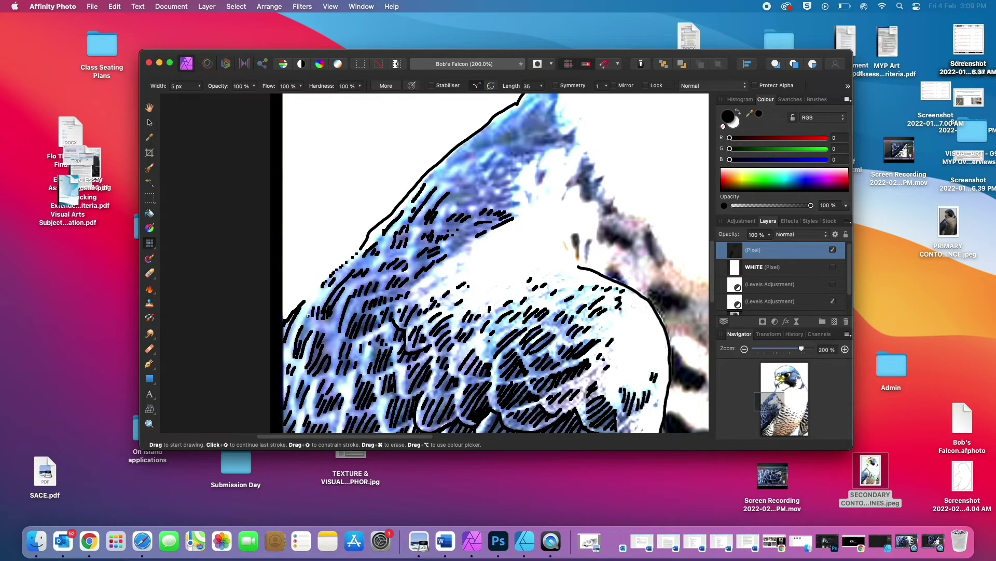
pyautogui.moveTo(469, 200); pyautogui.dragTo(462, 207)
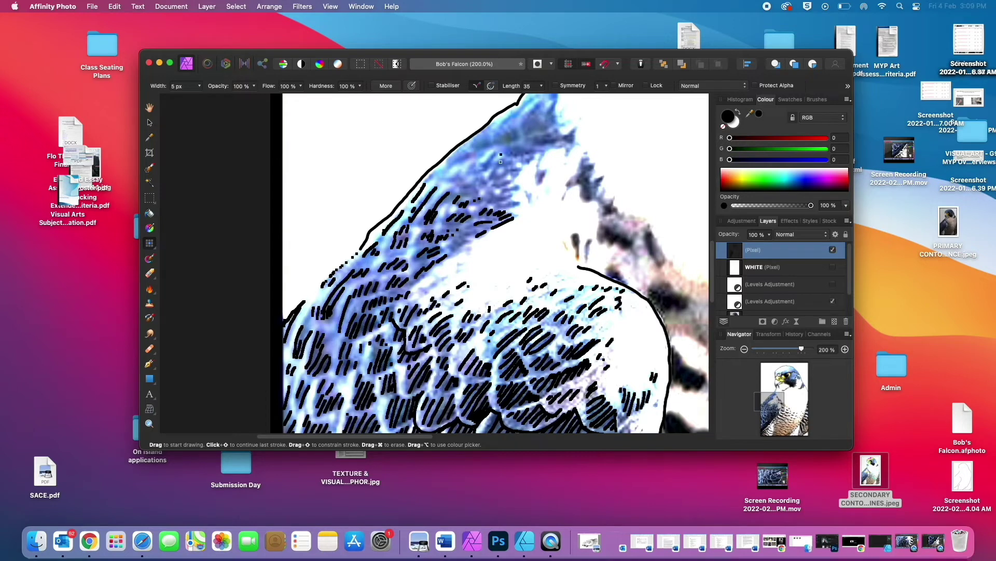
pyautogui.moveTo(469, 185); pyautogui.dragTo(461, 196)
pyautogui.moveTo(468, 240); pyautogui.dragTo(454, 247)
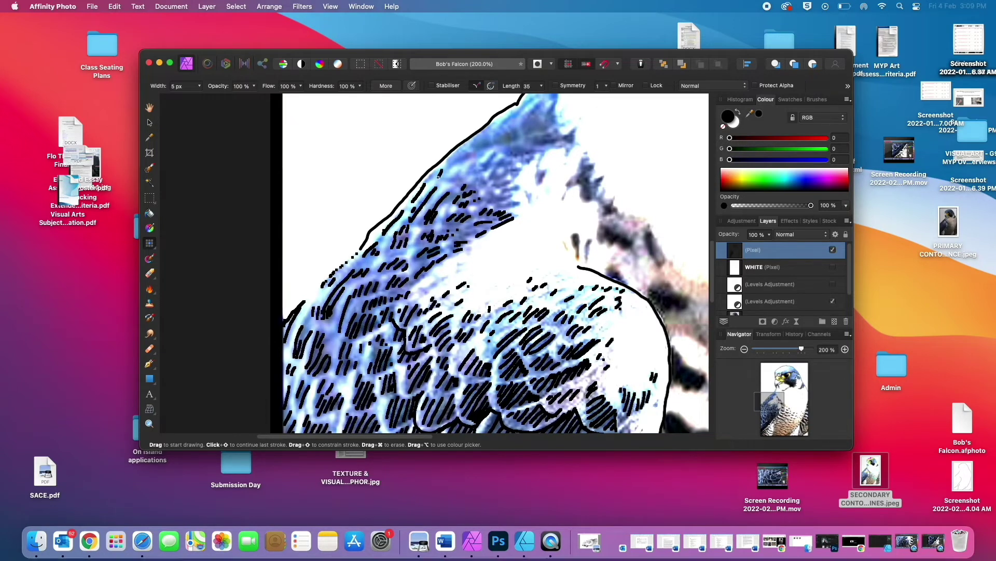
# Step: Extend the short linear marks up the back to the base of the neck
pyautogui.moveTo(539, 111); pyautogui.dragTo(531, 129)
pyautogui.moveTo(529, 113)
pyautogui.mouseDown()
pyautogui.moveTo(524, 136)
pyautogui.moveTo(511, 140)
pyautogui.mouseUp()
pyautogui.moveTo(506, 131)
pyautogui.mouseDown()
pyautogui.moveTo(476, 149)
pyautogui.moveTo(498, 156)
pyautogui.moveTo(497, 182)
pyautogui.mouseUp()
pyautogui.moveTo(501, 178); pyautogui.dragTo(485, 208)
pyautogui.moveTo(516, 202); pyautogui.dragTo(507, 208)
pyautogui.moveTo(484, 165); pyautogui.dragTo(471, 175)
# Step: Show the WHITE layer to review the back and wing marks, and hide it again
pyautogui.click(832, 267)
pyautogui.press('super+minus')
pyautogui.press('super+minus')
pyautogui.press('super+plus')
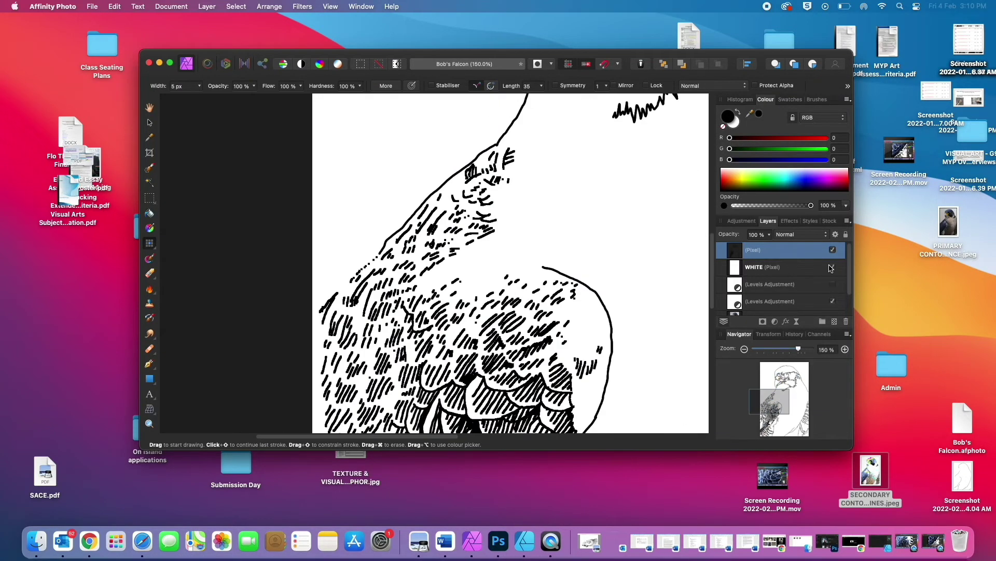
pyautogui.scroll(-1, 832, 269)
pyautogui.scroll(-6, 565, 353)
pyautogui.click(833, 253)
pyautogui.scroll(-3, 481, 224)
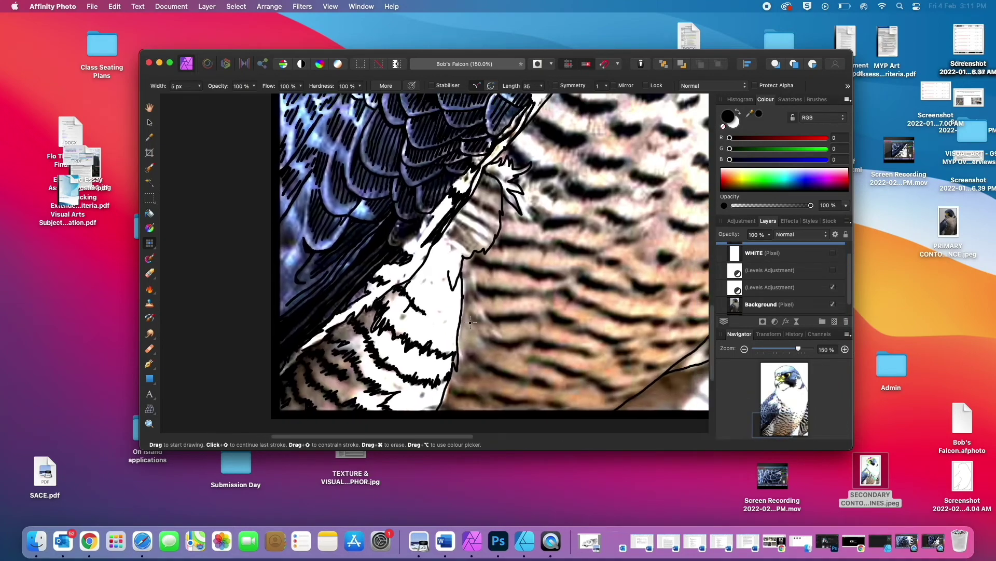
# Step: Draw jagged bars over the dark stripes of the feather tuft between the wing tip and the breast
pyautogui.scroll(1, 481, 224)
pyautogui.press('super+plus')
pyautogui.press('super+plus')
pyautogui.press('super+plus')
pyautogui.scroll(2, 480, 225)
pyautogui.moveTo(498, 147); pyautogui.dragTo(552, 182)
pyautogui.moveTo(470, 193)
pyautogui.mouseDown()
pyautogui.moveTo(545, 249)
pyautogui.moveTo(537, 292)
pyautogui.mouseUp()
pyautogui.moveTo(498, 260); pyautogui.dragTo(445, 224)
pyautogui.moveTo(431, 240)
pyautogui.mouseDown()
pyautogui.moveTo(438, 262)
pyautogui.moveTo(520, 316)
pyautogui.mouseUp()
pyautogui.moveTo(460, 274); pyautogui.dragTo(488, 328)
pyautogui.moveTo(455, 274)
pyautogui.mouseDown()
pyautogui.moveTo(415, 287)
pyautogui.moveTo(480, 338)
pyautogui.moveTo(447, 282)
pyautogui.mouseUp()
pyautogui.moveTo(446, 283); pyautogui.dragTo(425, 335)
pyautogui.moveTo(448, 336); pyautogui.dragTo(445, 341)
# Step: Hatch the dark feathers at the back of the neck with short strokes following the contour
pyautogui.scroll(-8, 435, 345)
pyautogui.press('super+minus')
pyautogui.press('super+minus')
pyautogui.press('super+minus')
pyautogui.press('super+minus')
pyautogui.press('super+minus')
pyautogui.press('super+minus')
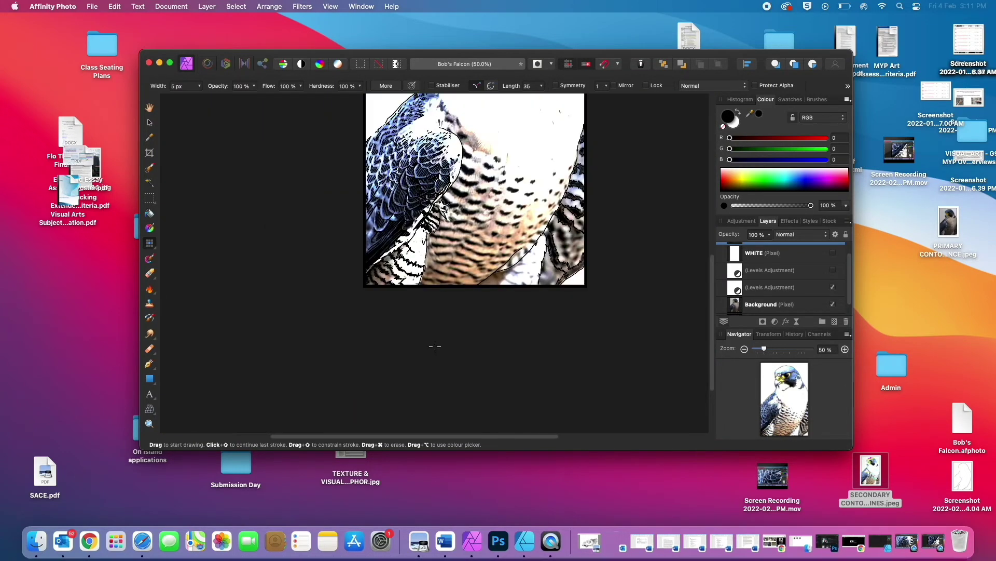
pyautogui.press('super+plus')
pyautogui.press('super+plus')
pyautogui.press('super+plus')
pyautogui.press('super+plus')
pyautogui.scroll(8, 317, 254)
pyautogui.scroll(2, 316, 255)
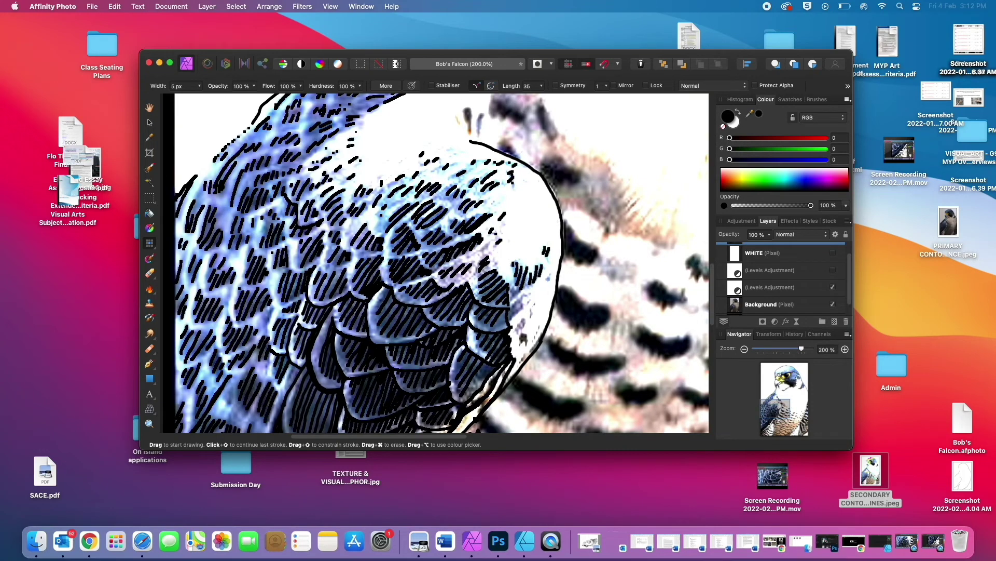
pyautogui.scroll(2, 309, 145)
pyautogui.hscroll(3, 309, 145)
pyautogui.scroll(3, 310, 145)
pyautogui.hscroll(2, 310, 145)
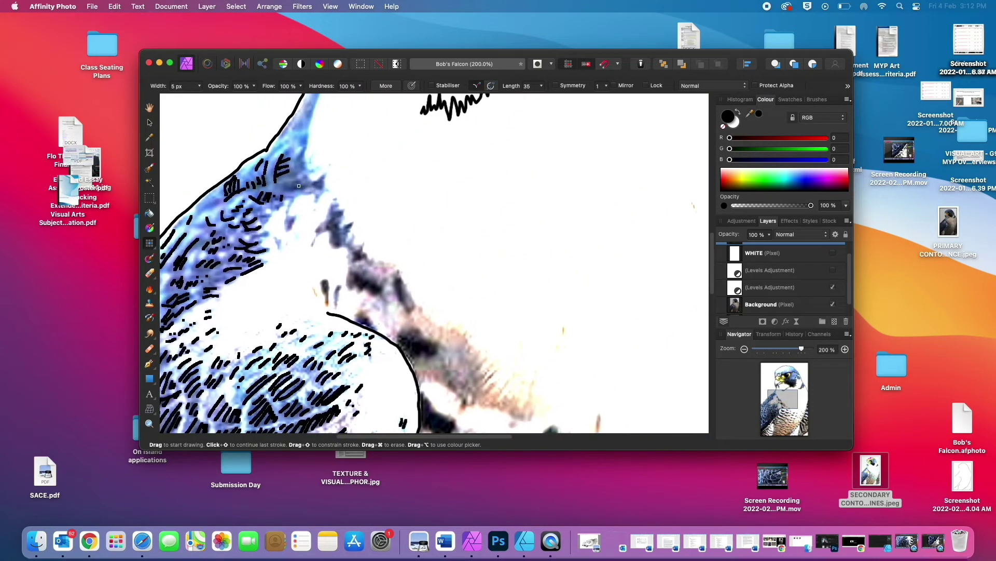
pyautogui.moveTo(299, 153)
pyautogui.mouseDown()
pyautogui.moveTo(304, 185)
pyautogui.moveTo(321, 185)
pyautogui.moveTo(315, 167)
pyautogui.moveTo(287, 157)
pyautogui.mouseUp()
pyautogui.scroll(2, 290, 148)
pyautogui.hscroll(1, 291, 148)
pyautogui.moveTo(290, 163); pyautogui.dragTo(284, 171)
pyautogui.moveTo(285, 180); pyautogui.dragTo(267, 202)
pyautogui.moveTo(275, 202); pyautogui.dragTo(253, 228)
pyautogui.moveTo(253, 228)
pyautogui.mouseDown()
pyautogui.moveTo(231, 256)
pyautogui.moveTo(243, 248)
pyautogui.mouseUp()
# Step: Draw jagged diagonal strokes over the dark chest band just above the shoulder curve
pyautogui.scroll(-3, 291, 249)
pyautogui.hscroll(1, 290, 249)
pyautogui.moveTo(368, 296)
pyautogui.mouseDown()
pyautogui.moveTo(330, 336)
pyautogui.moveTo(328, 299)
pyautogui.mouseUp()
pyautogui.moveTo(260, 244); pyautogui.dragTo(301, 231)
pyautogui.moveTo(247, 208)
pyautogui.mouseDown()
pyautogui.moveTo(275, 248)
pyautogui.moveTo(308, 236)
pyautogui.mouseUp()
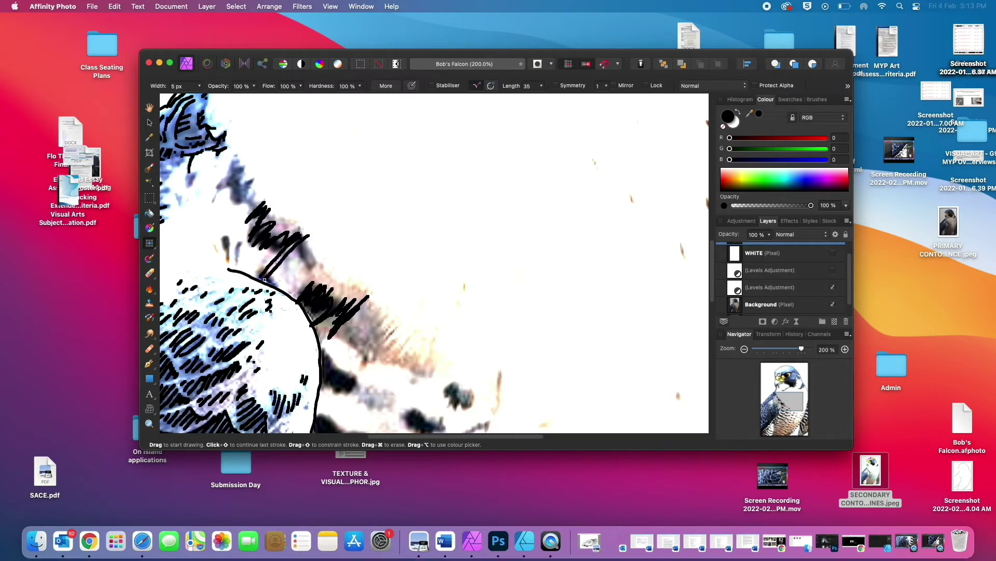
pyautogui.moveTo(284, 274); pyautogui.dragTo(322, 232)
pyautogui.moveTo(288, 297); pyautogui.dragTo(327, 250)
pyautogui.moveTo(315, 285); pyautogui.dragTo(334, 268)
# Step: Extend the diagonal hatching down the brown chest band to its tapering end
pyautogui.moveTo(319, 337); pyautogui.dragTo(343, 295)
pyautogui.moveTo(305, 322)
pyautogui.mouseDown()
pyautogui.moveTo(323, 307)
pyautogui.moveTo(384, 314)
pyautogui.mouseUp()
pyautogui.moveTo(360, 359); pyautogui.dragTo(403, 322)
pyautogui.moveTo(389, 367); pyautogui.dragTo(411, 338)
pyautogui.moveTo(396, 366)
pyautogui.mouseDown()
pyautogui.moveTo(416, 355)
pyautogui.moveTo(398, 340)
pyautogui.mouseUp()
pyautogui.moveTo(372, 360); pyautogui.dragTo(383, 337)
pyautogui.moveTo(412, 368); pyautogui.dragTo(432, 369)
# Step: Fill the gaps in the chest band and add jagged strokes to the dark patches below the neck
pyautogui.moveTo(306, 274); pyautogui.dragTo(319, 253)
pyautogui.moveTo(297, 292)
pyautogui.mouseDown()
pyautogui.moveTo(304, 283)
pyautogui.moveTo(272, 248)
pyautogui.mouseUp()
pyautogui.moveTo(217, 185); pyautogui.dragTo(249, 155)
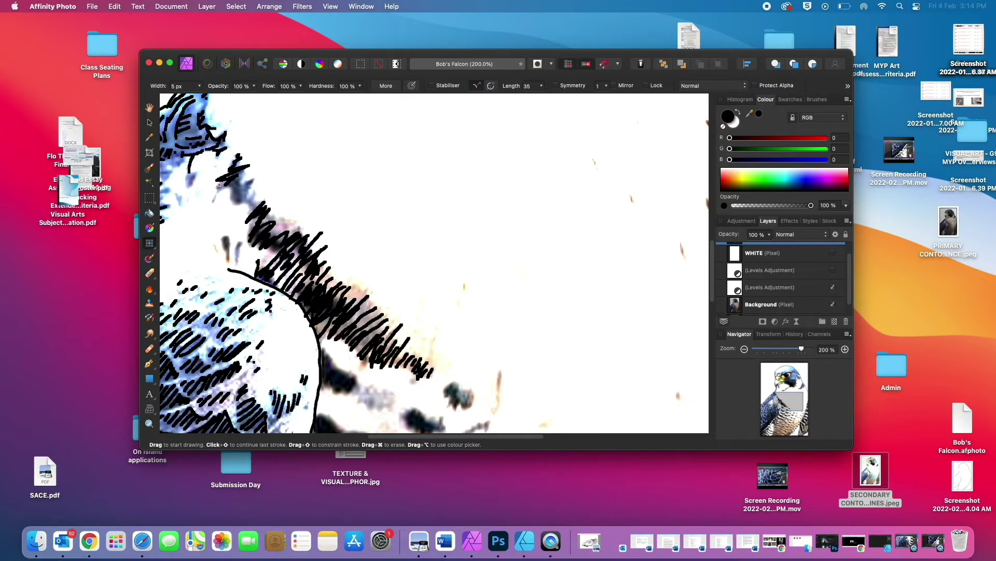
pyautogui.moveTo(218, 204); pyautogui.dragTo(263, 177)
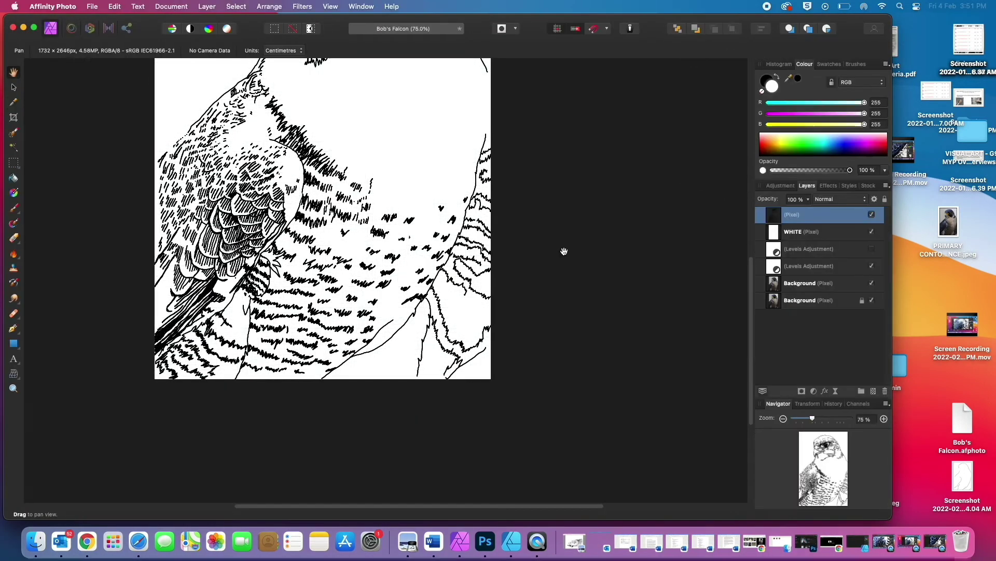
# Step: Name the new layer above the drawing VALUE and hide the WHITE layer
pyautogui.write('VAL')
pyautogui.click(871, 248)
pyautogui.press('Return')
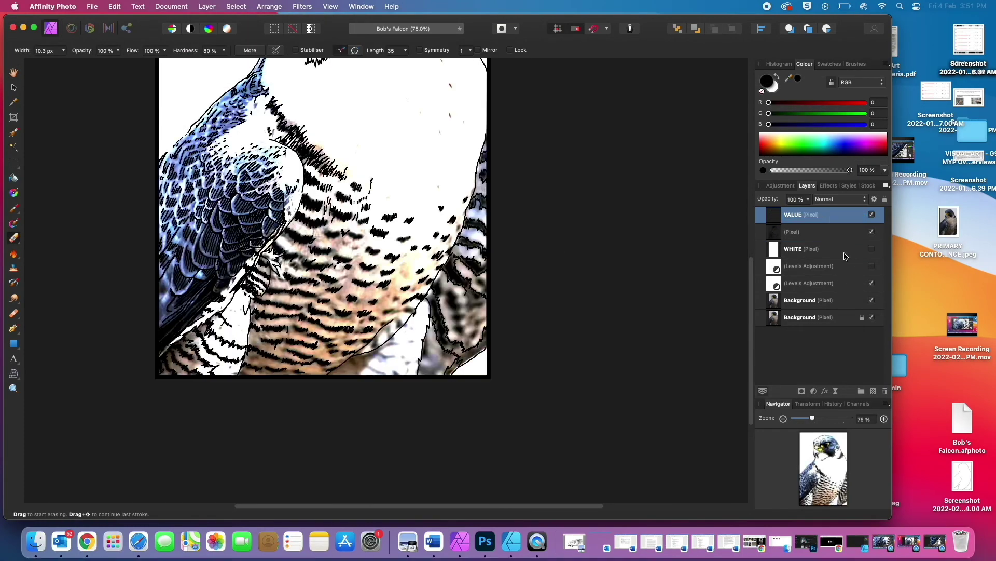
# Step: With the Paint Brush at 8 px, hatch long diagonal shading lines along the breast's shadowed edge, from the feather tuft to the picture's edge
pyautogui.scroll(3, 280, 293)
pyautogui.click(14, 208)
pyautogui.moveTo(265, 238)
pyautogui.mouseDown()
pyautogui.moveTo(291, 253)
pyautogui.moveTo(250, 279)
pyautogui.mouseUp()
pyautogui.moveTo(247, 288); pyautogui.dragTo(235, 310)
pyautogui.moveTo(213, 310); pyautogui.dragTo(204, 344)
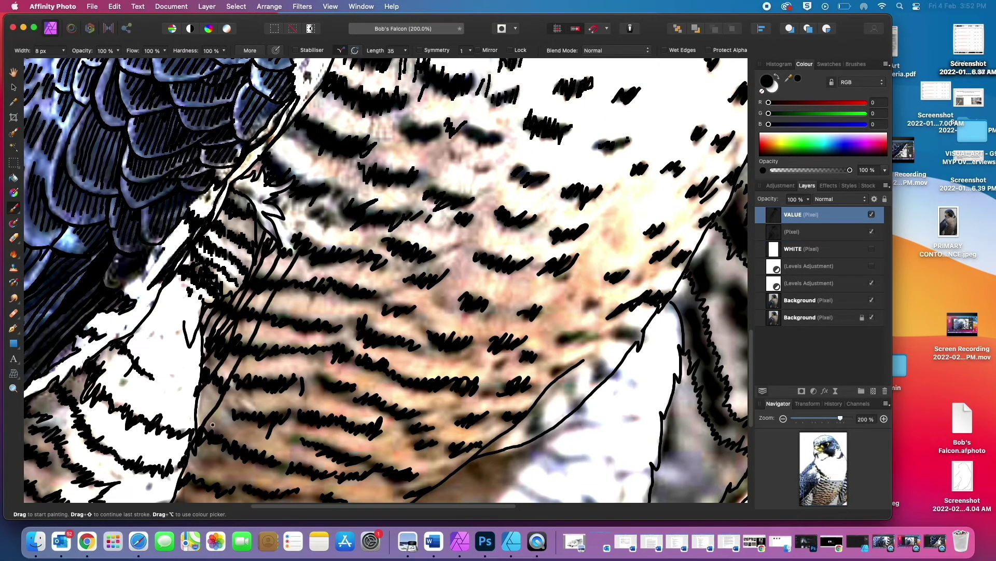
pyautogui.scroll(-3, 263, 259)
pyautogui.hscroll(-3, 263, 259)
pyautogui.moveTo(328, 319); pyautogui.dragTo(301, 341)
pyautogui.moveTo(284, 373); pyautogui.dragTo(258, 407)
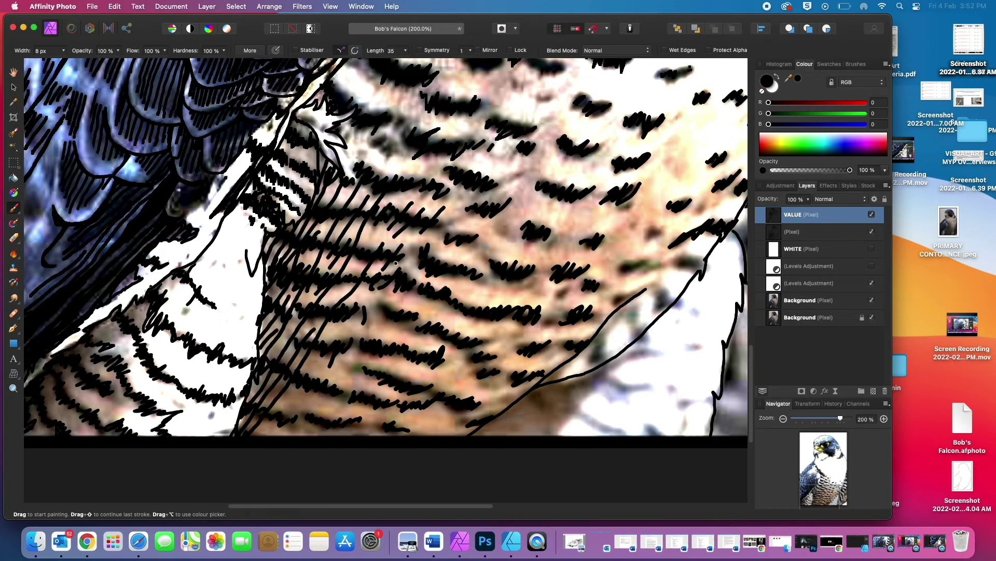
# Step: Continue the diagonal shading lines across the lower breast, filling the gaps between the dark feather bars
pyautogui.moveTo(416, 320); pyautogui.dragTo(387, 346)
pyautogui.scroll(-3, 395, 332)
pyautogui.hscroll(-3, 394, 332)
pyautogui.moveTo(435, 228); pyautogui.dragTo(395, 277)
pyautogui.moveTo(182, 255); pyautogui.dragTo(149, 284)
pyautogui.moveTo(182, 267); pyautogui.dragTo(164, 288)
pyautogui.moveTo(189, 334); pyautogui.dragTo(157, 359)
pyautogui.moveTo(114, 319); pyautogui.dragTo(100, 343)
# Step: Hatch diagonal strokes on the breast's outer side, following its curved edge down towards the white patch
pyautogui.scroll(-1, 254, 364)
pyautogui.moveTo(595, 133); pyautogui.dragTo(538, 192)
pyautogui.moveTo(692, 150); pyautogui.dragTo(642, 209)
pyautogui.moveTo(523, 304); pyautogui.dragTo(480, 335)
pyautogui.moveTo(422, 303); pyautogui.dragTo(386, 341)
pyautogui.hscroll(3, 527, 259)
pyautogui.moveTo(551, 234); pyautogui.dragTo(505, 274)
pyautogui.moveTo(489, 271); pyautogui.dragTo(459, 293)
# Step: Show the WHITE layer to check the whole shaded drawing without the photo behind it
pyautogui.press('super+minus')
pyautogui.press('super+minus')
pyautogui.press('super+minus')
pyautogui.press('super+minus')
pyautogui.press('super+minus')
pyautogui.click(871, 249)
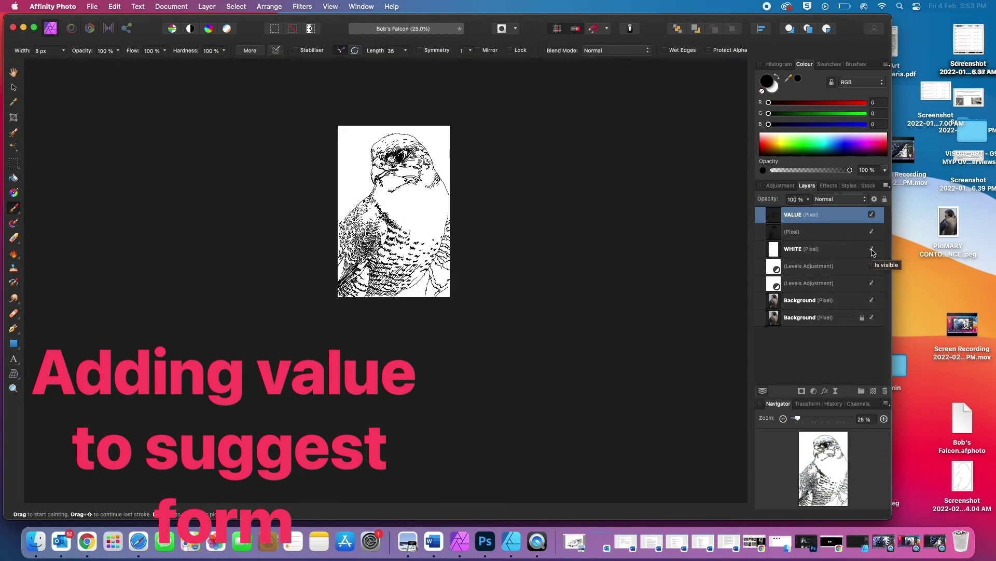
# Step: Add more diagonal hatching between the feather bars in the middle of the breast
pyautogui.press('super+equal')
pyautogui.press('super+equal')
pyautogui.press('super+equal')
pyautogui.press('super+equal')
pyautogui.moveTo(452, 177); pyautogui.dragTo(381, 240)
pyautogui.moveTo(373, 242); pyautogui.dragTo(349, 267)
pyautogui.moveTo(334, 245); pyautogui.dragTo(318, 264)
pyautogui.moveTo(352, 220); pyautogui.dragTo(334, 236)
# Step: Hatch longer diagonal shading lines down the breast's shadowed side next to the folded wing
pyautogui.moveTo(314, 216); pyautogui.dragTo(267, 333)
pyautogui.moveTo(314, 242); pyautogui.dragTo(295, 271)
pyautogui.moveTo(386, 64); pyautogui.dragTo(349, 116)
pyautogui.moveTo(389, 82); pyautogui.dragTo(334, 158)
pyautogui.moveTo(353, 96); pyautogui.dragTo(331, 150)
pyautogui.moveTo(352, 70)
pyautogui.mouseDown()
pyautogui.moveTo(329, 105)
pyautogui.moveTo(327, 157)
pyautogui.mouseUp()
# Step: Extend the shading higher up the breast with shorter diagonal strokes around the feather marks
pyautogui.scroll(4, 332, 108)
pyautogui.moveTo(312, 141); pyautogui.dragTo(299, 162)
pyautogui.moveTo(295, 198); pyautogui.dragTo(284, 214)
pyautogui.moveTo(294, 169); pyautogui.dragTo(281, 191)
pyautogui.moveTo(347, 178); pyautogui.dragTo(328, 206)
pyautogui.moveTo(309, 242); pyautogui.dragTo(295, 258)
pyautogui.moveTo(368, 205); pyautogui.dragTo(346, 228)
pyautogui.moveTo(351, 264); pyautogui.dragTo(334, 281)
pyautogui.moveTo(372, 159); pyautogui.dragTo(350, 185)
pyautogui.moveTo(305, 141); pyautogui.dragTo(285, 162)
# Step: Layer dense diagonal strokes along the breast's lower curved edge to deepen its shadow
pyautogui.scroll(4, 285, 162)
pyautogui.hscroll(2, 285, 162)
pyautogui.scroll(-4, 332, 208)
pyautogui.moveTo(489, 274); pyautogui.dragTo(428, 342)
pyautogui.moveTo(472, 336)
pyautogui.mouseDown()
pyautogui.moveTo(451, 357)
pyautogui.moveTo(449, 346)
pyautogui.mouseUp()
pyautogui.moveTo(418, 355)
pyautogui.mouseDown()
pyautogui.moveTo(400, 380)
pyautogui.moveTo(398, 370)
pyautogui.mouseUp()
pyautogui.moveTo(413, 345); pyautogui.dragTo(442, 317)
pyautogui.moveTo(437, 346); pyautogui.dragTo(463, 318)
# Step: Scatter short diagonal strokes between the breast spots so the hatching fades towards the light area
pyautogui.moveTo(396, 251); pyautogui.dragTo(389, 260)
pyautogui.moveTo(385, 193); pyautogui.dragTo(370, 200)
pyautogui.moveTo(359, 190); pyautogui.dragTo(352, 198)
pyautogui.moveTo(340, 186); pyautogui.dragTo(334, 194)
pyautogui.moveTo(350, 254); pyautogui.dragTo(343, 263)
pyautogui.moveTo(320, 410); pyautogui.dragTo(310, 423)
pyautogui.moveTo(306, 386); pyautogui.dragTo(295, 396)
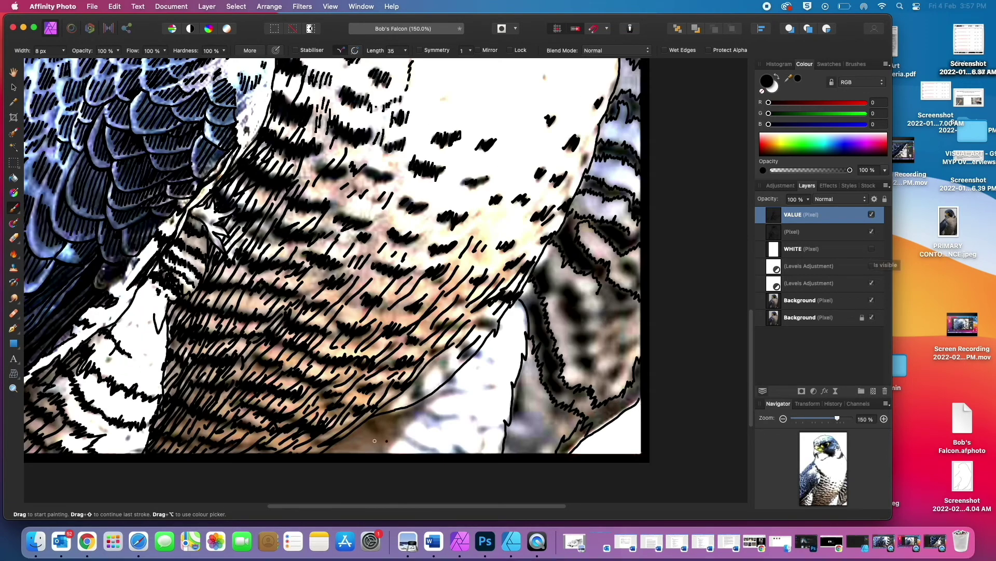
# Step: Add jagged marks to the white patch below the breast and fill the dark bars of the far wing
pyautogui.moveTo(413, 415)
pyautogui.mouseDown()
pyautogui.moveTo(464, 377)
pyautogui.moveTo(462, 403)
pyautogui.mouseUp()
pyautogui.moveTo(390, 454); pyautogui.dragTo(438, 417)
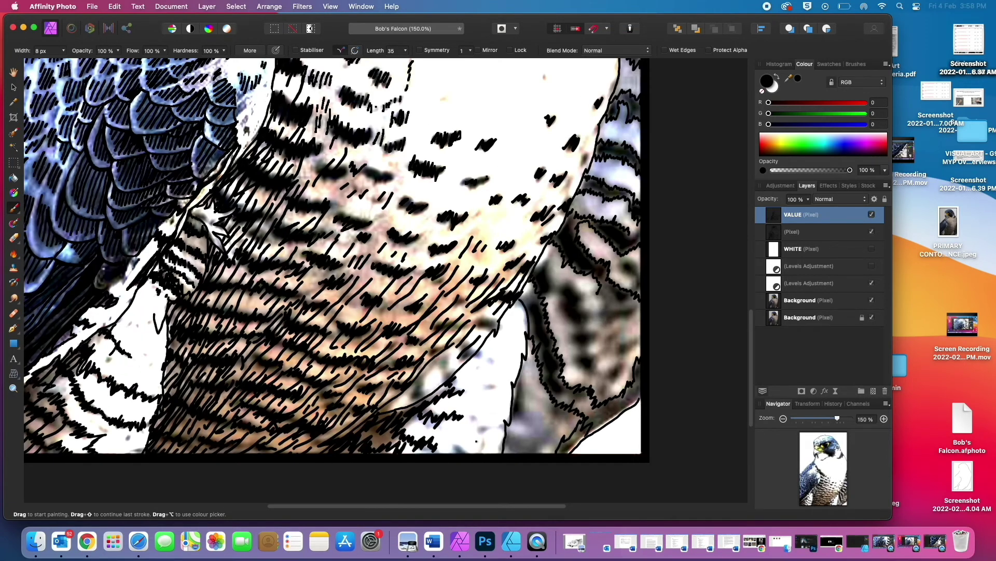
pyautogui.hscroll(3, 526, 199)
pyautogui.scroll(2, 526, 199)
pyautogui.moveTo(524, 179); pyautogui.dragTo(530, 205)
pyautogui.moveTo(526, 215); pyautogui.dragTo(565, 244)
pyautogui.moveTo(568, 283); pyautogui.dragTo(527, 265)
pyautogui.moveTo(514, 255)
pyautogui.mouseDown()
pyautogui.moveTo(480, 288)
pyautogui.moveTo(566, 353)
pyautogui.mouseUp()
pyautogui.moveTo(457, 330); pyautogui.dragTo(472, 436)
# Step: Shade the far wing's lower tip with dense jagged strokes along its outline
pyautogui.scroll(-1, 513, 423)
pyautogui.moveTo(480, 430); pyautogui.dragTo(513, 423)
pyautogui.scroll(-2, 513, 423)
pyautogui.moveTo(507, 363); pyautogui.dragTo(457, 421)
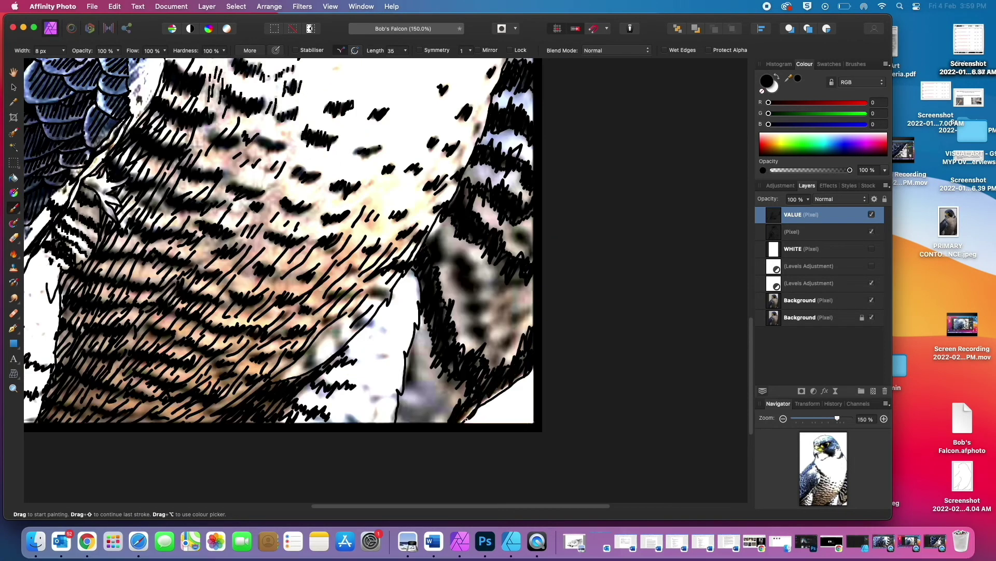
pyautogui.moveTo(506, 384); pyautogui.dragTo(461, 421)
# Step: Add jagged strokes to the gap between the white patch and the far wing, and touch up the wing's inner bars
pyautogui.press('super+minus')
pyautogui.press('super+minus')
pyautogui.press('super+equal')
pyautogui.press('super+equal')
pyautogui.scroll(-3, 507, 208)
pyautogui.moveTo(418, 332); pyautogui.dragTo(454, 311)
pyautogui.moveTo(460, 197); pyautogui.dragTo(473, 192)
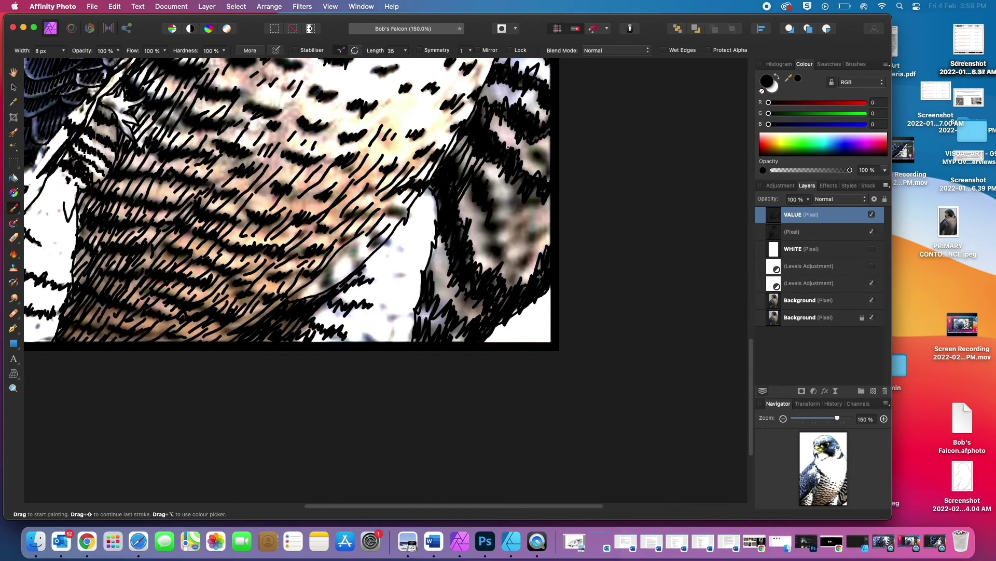
# Step: Darken the far wing's inner edge where it meets the breast with dense hatching
pyautogui.scroll(2, 462, 207)
pyautogui.hscroll(1, 462, 207)
pyautogui.scroll(3, 431, 311)
pyautogui.moveTo(493, 124); pyautogui.dragTo(480, 203)
pyautogui.moveTo(483, 182); pyautogui.dragTo(467, 283)
# Step: Add short marks on the pale upper breast and hatch the dark cheek patch beside the beak
pyautogui.scroll(3, 441, 233)
pyautogui.moveTo(387, 232); pyautogui.dragTo(388, 239)
pyautogui.moveTo(383, 174); pyautogui.dragTo(387, 183)
pyautogui.moveTo(369, 125); pyautogui.dragTo(373, 133)
pyautogui.scroll(4, 372, 135)
pyautogui.moveTo(183, 233); pyautogui.dragTo(233, 248)
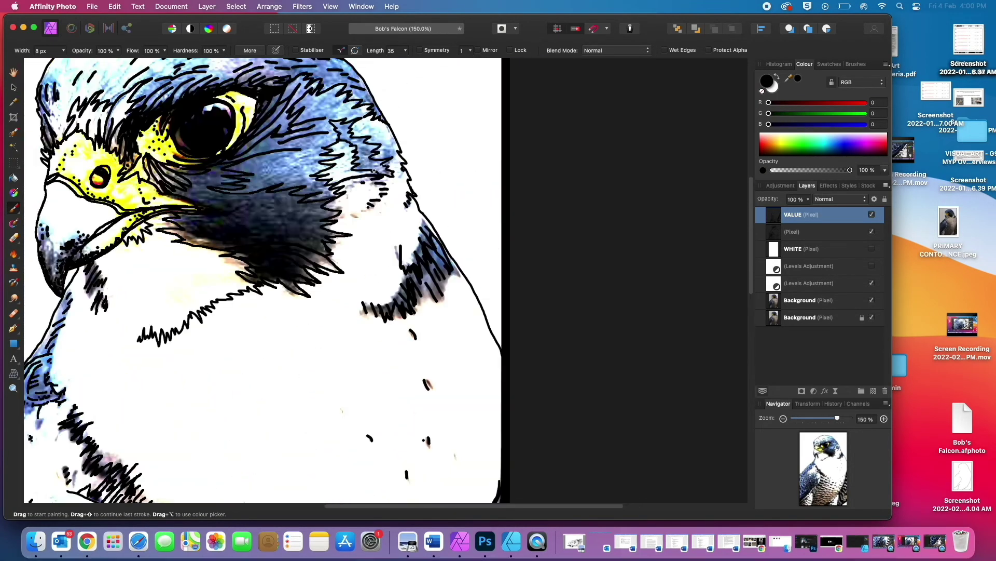
# Step: Show the WHITE layer to hide the photo and review the finished line drawing
pyautogui.press('super+minus')
pyautogui.press('super+minus')
pyautogui.press('super+minus')
pyautogui.press('super+minus')
pyautogui.click(872, 248)
pyautogui.press('super+equal')
pyautogui.press('super+equal')
pyautogui.scroll(-1, 379, 244)
pyautogui.scroll(-2, 377, 243)
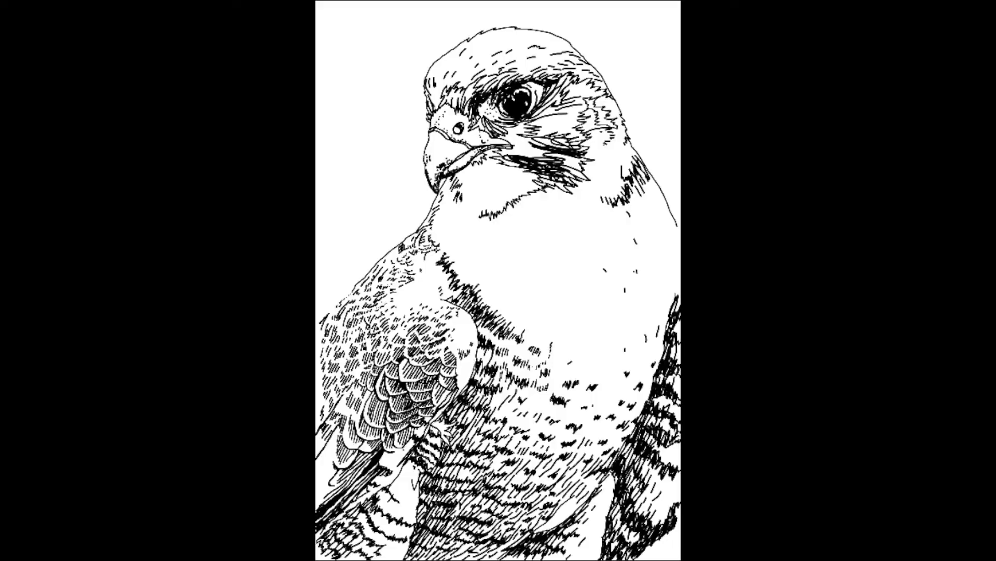